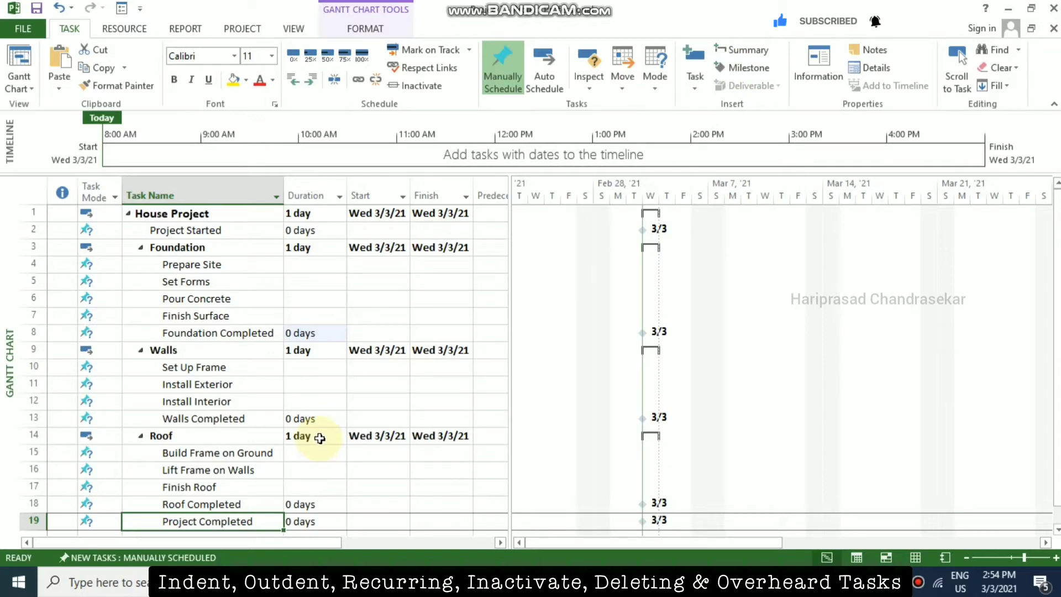
- Outdent the Project Completed task one level so it aligns with the Roof summary task
scroll(318, 433, "down", 2)
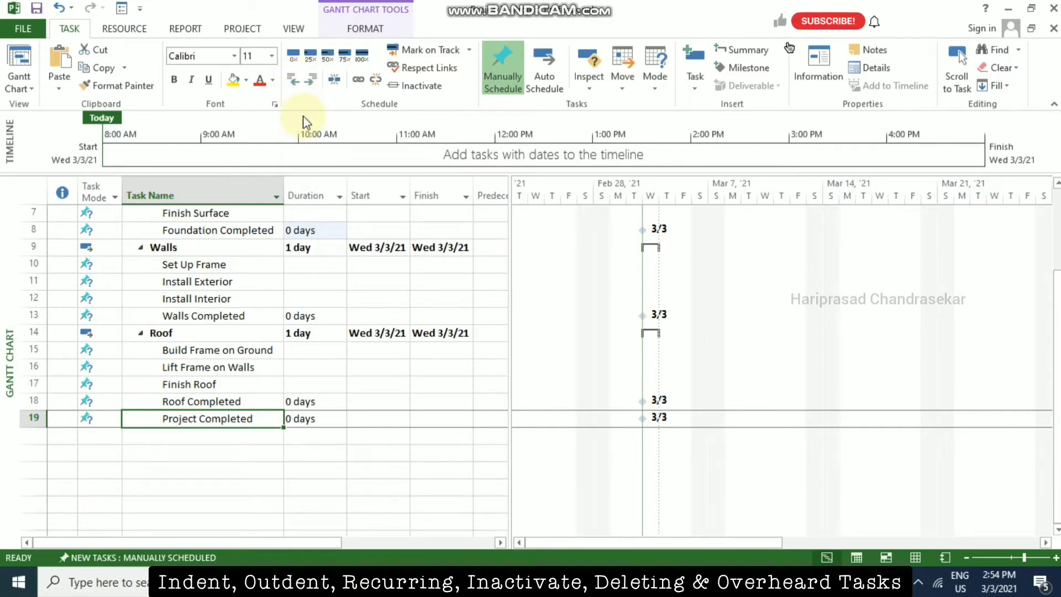
key("alt+shift+Left")
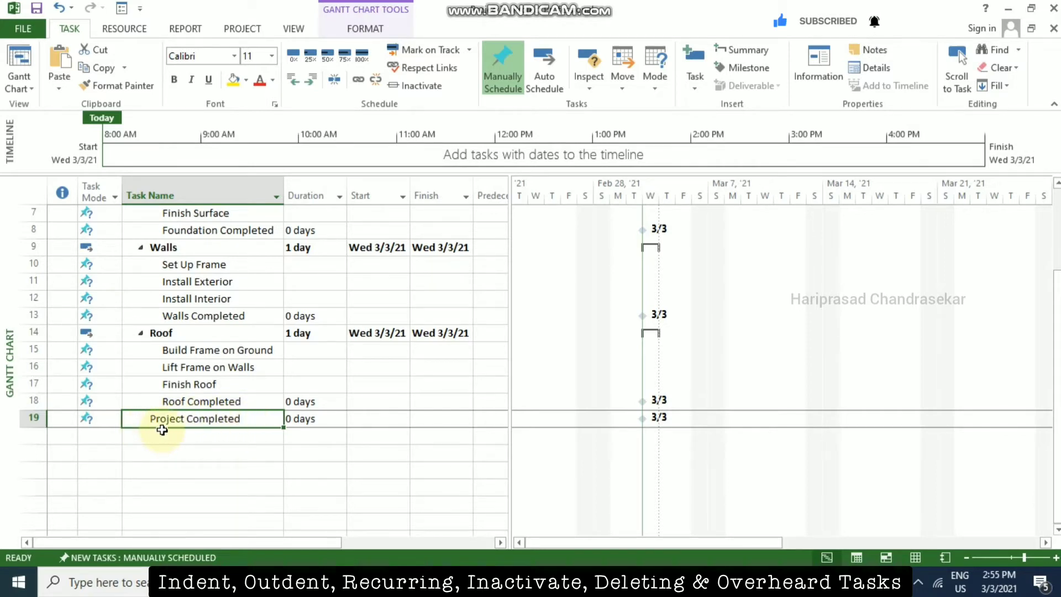
scroll(161, 430, "up", 1)
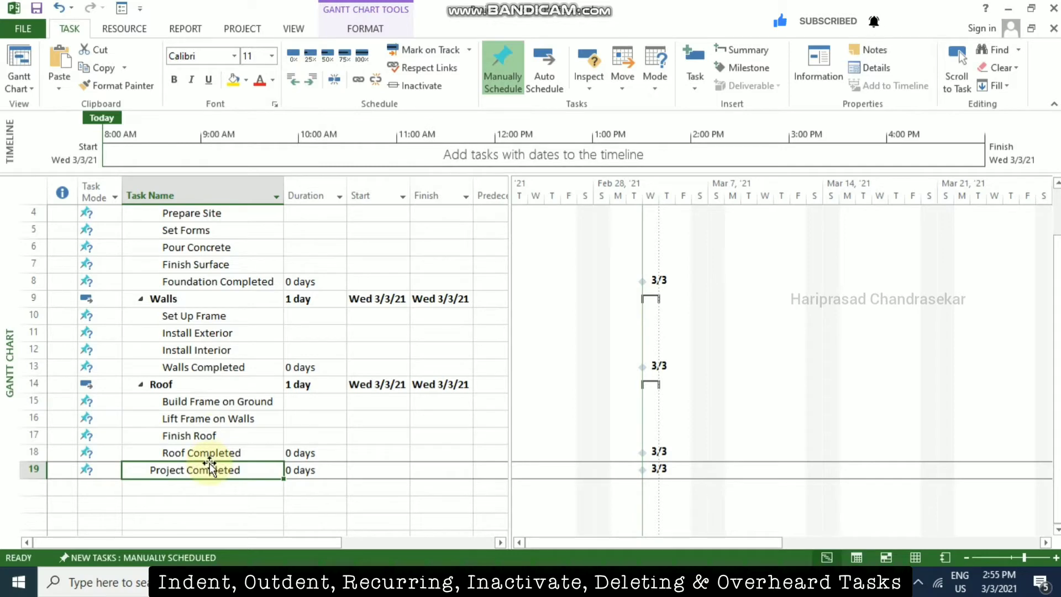
- Indent Project Completed two levels to nest it under Roof Completed, and outdent it back to the level of Roof
key("alt+shift+Right")
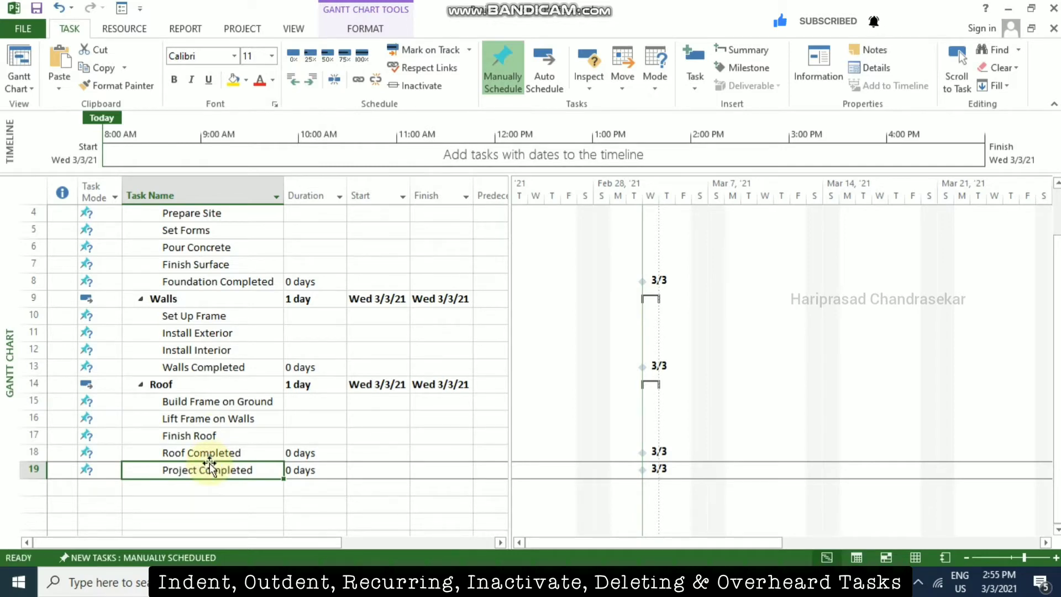
key("alt+shift+Right")
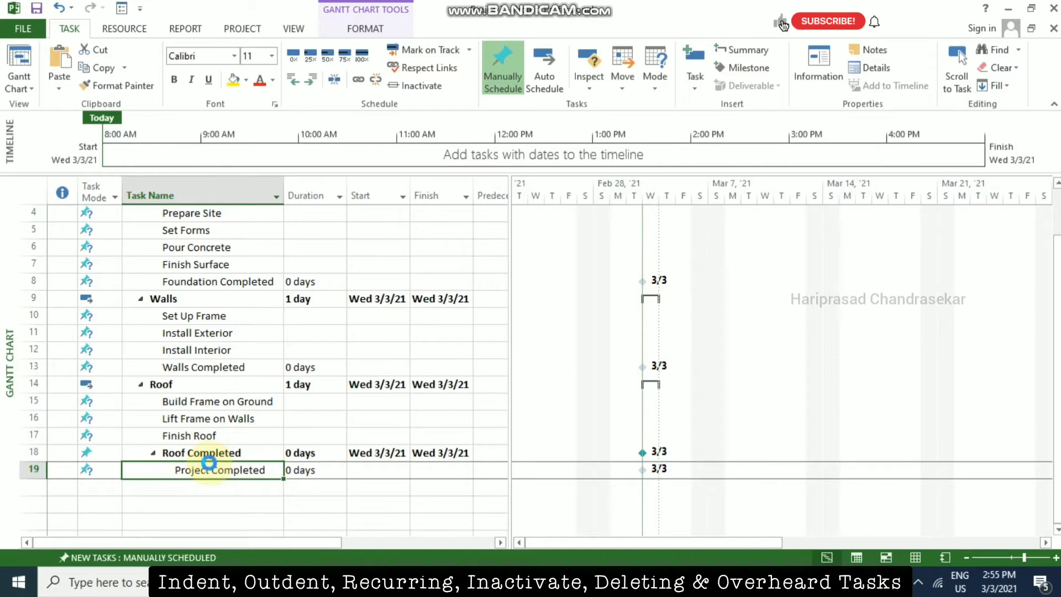
key("alt+shift+Left")
key("alt+shift+Left")
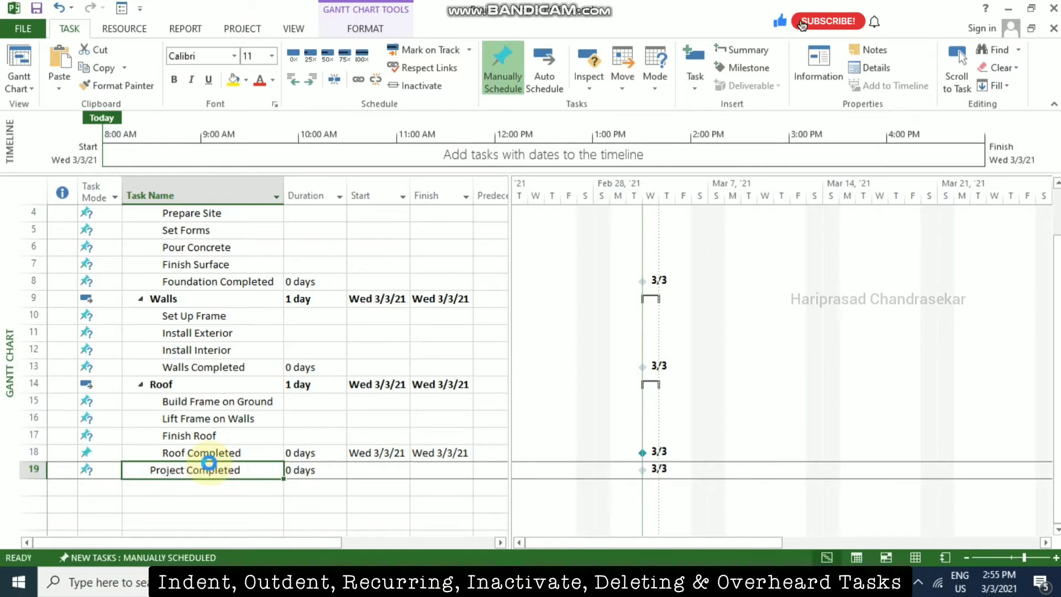
- Set up a recurring task named Status Meeting below Project Completed, weekly on Sunday, ending after 100 occurrences
left_click(195, 490)
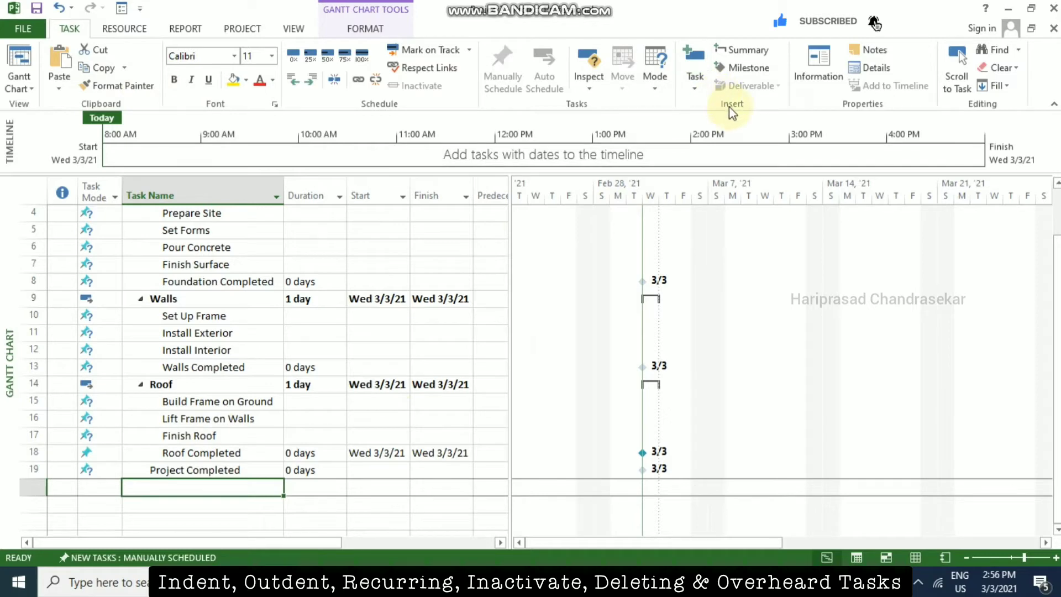
left_click(700, 87)
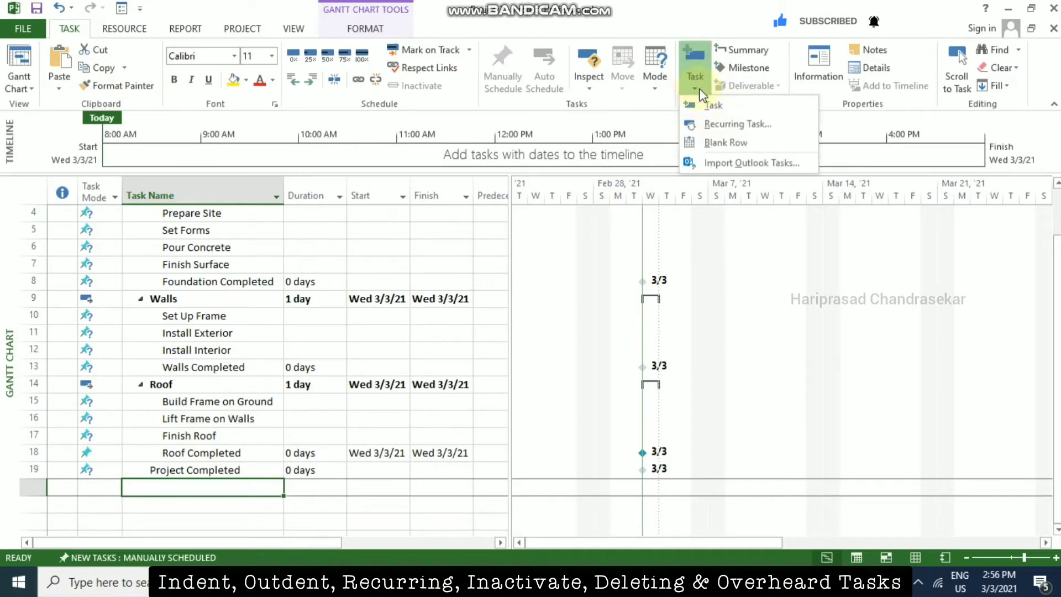
left_click(738, 124)
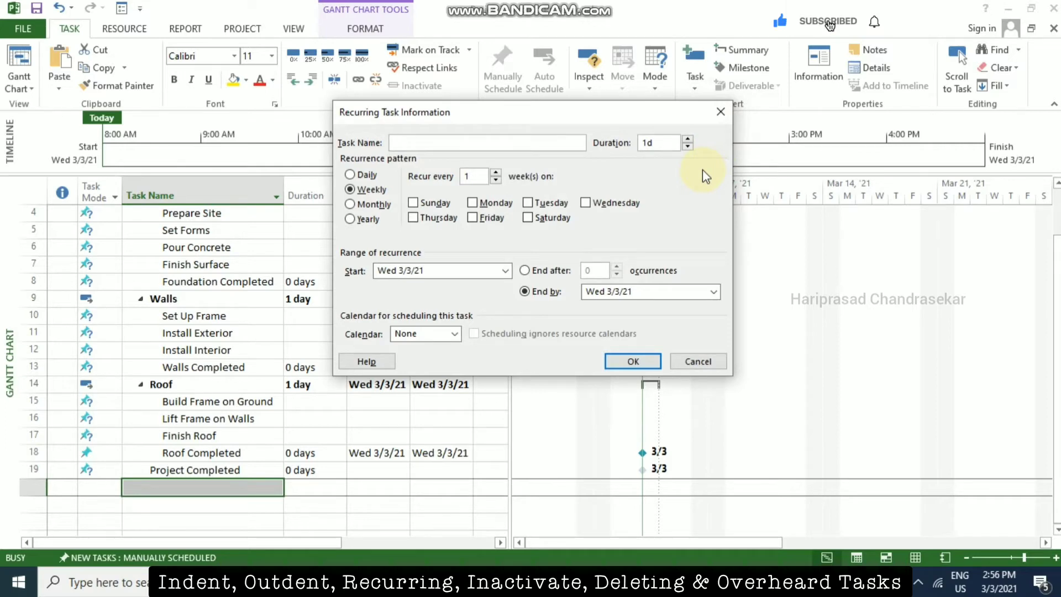
type("Status Meeting")
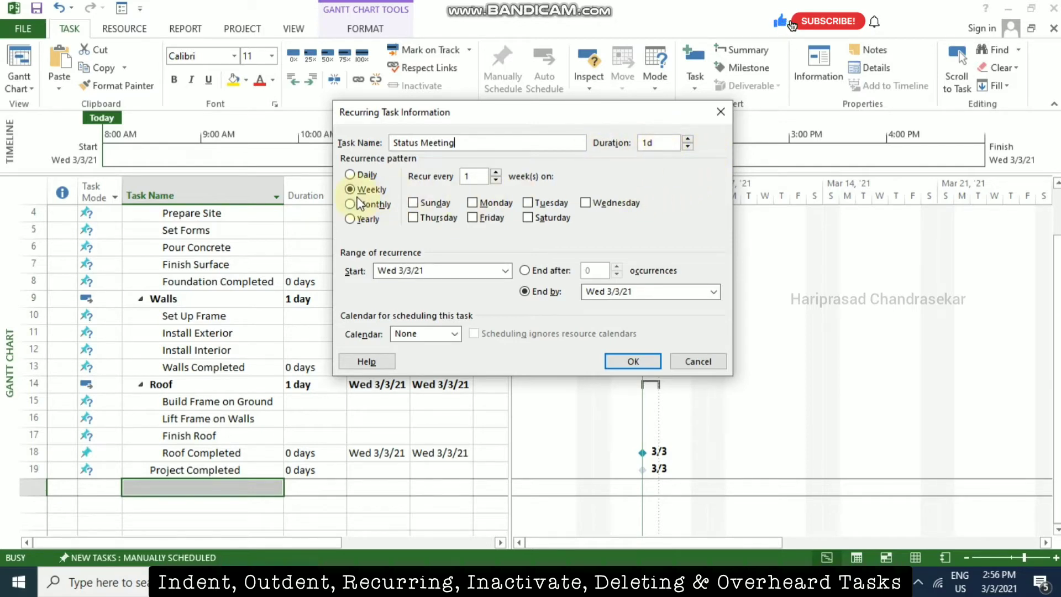
left_click(418, 205)
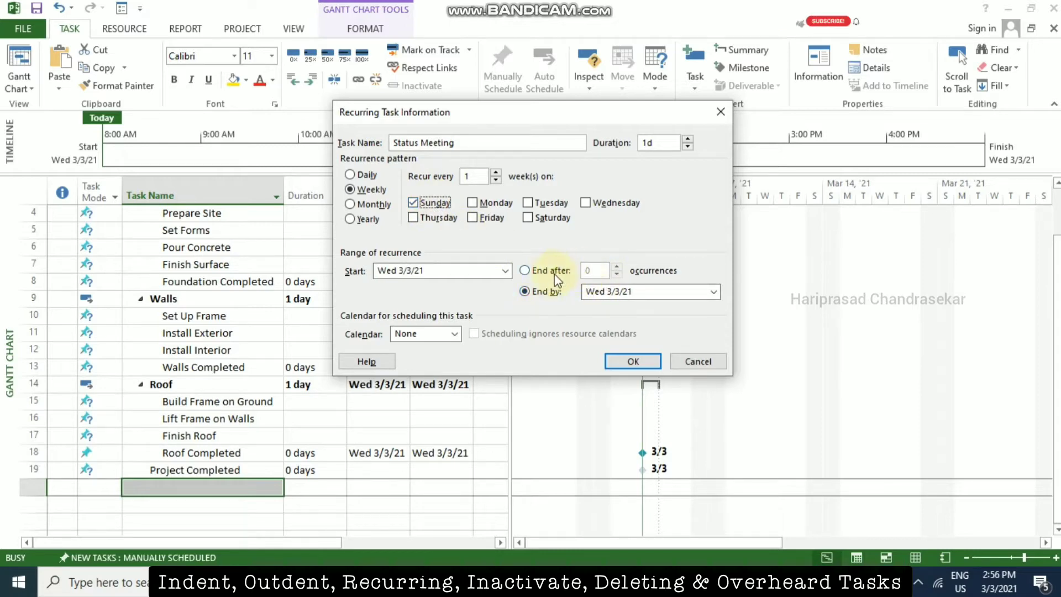
left_click(522, 271)
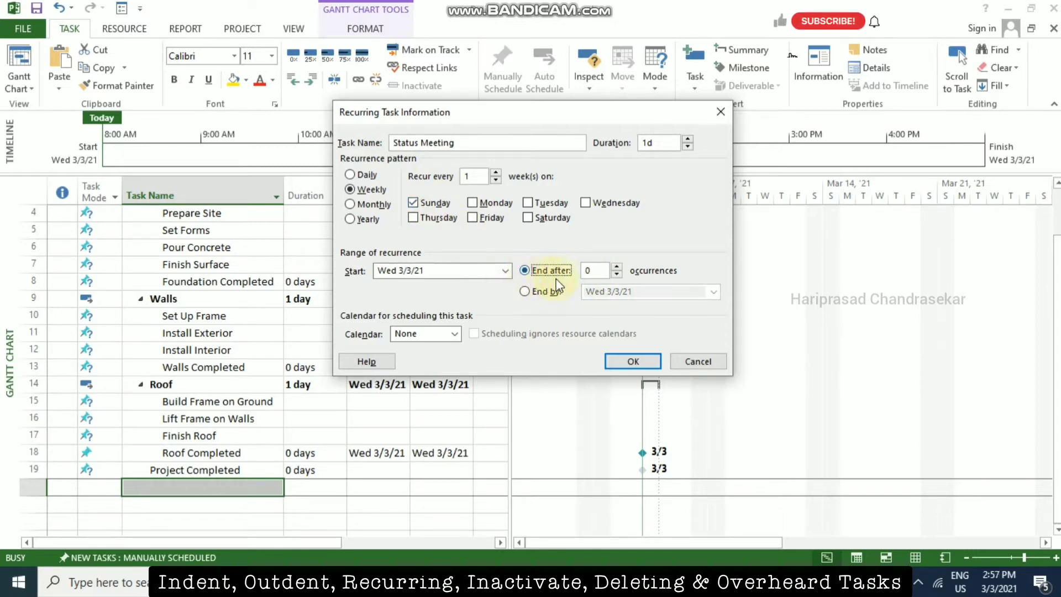
type("00")
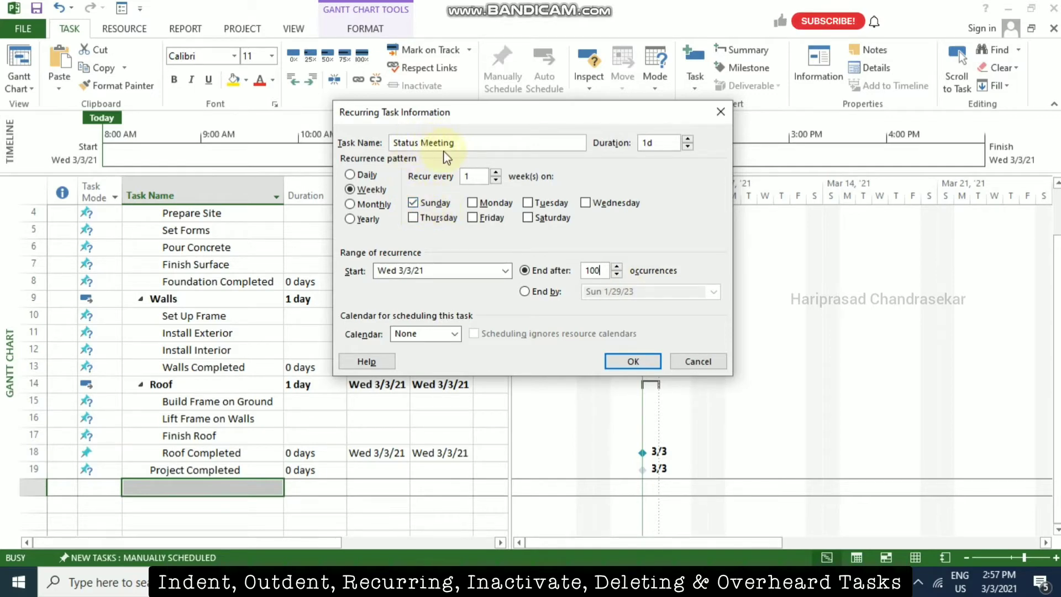
- Try the Standard scheduling calendar, return it to None and create the recurring Status Meeting task
left_click(455, 333)
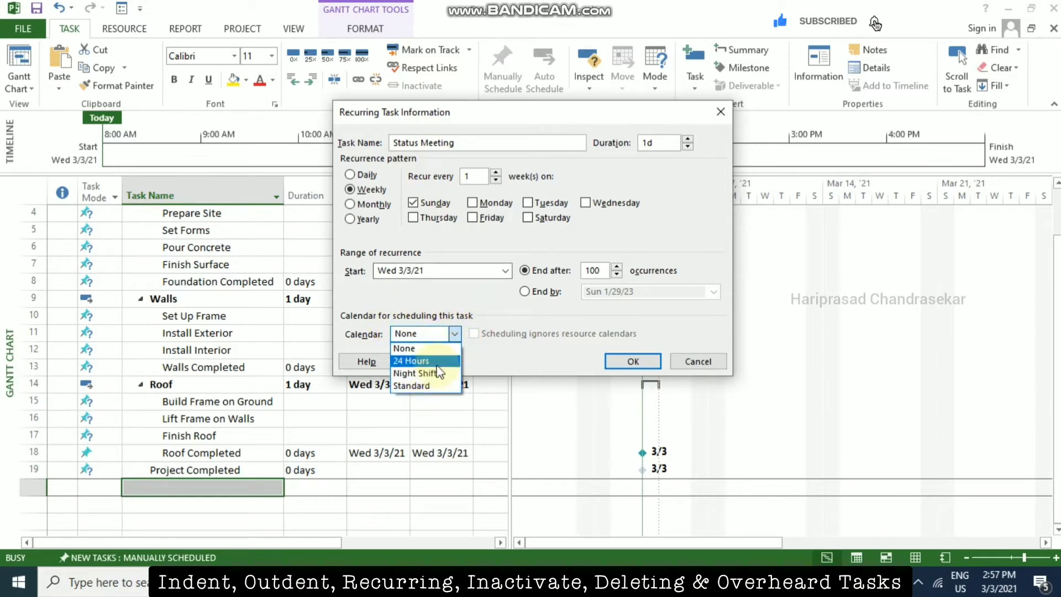
left_click(472, 356)
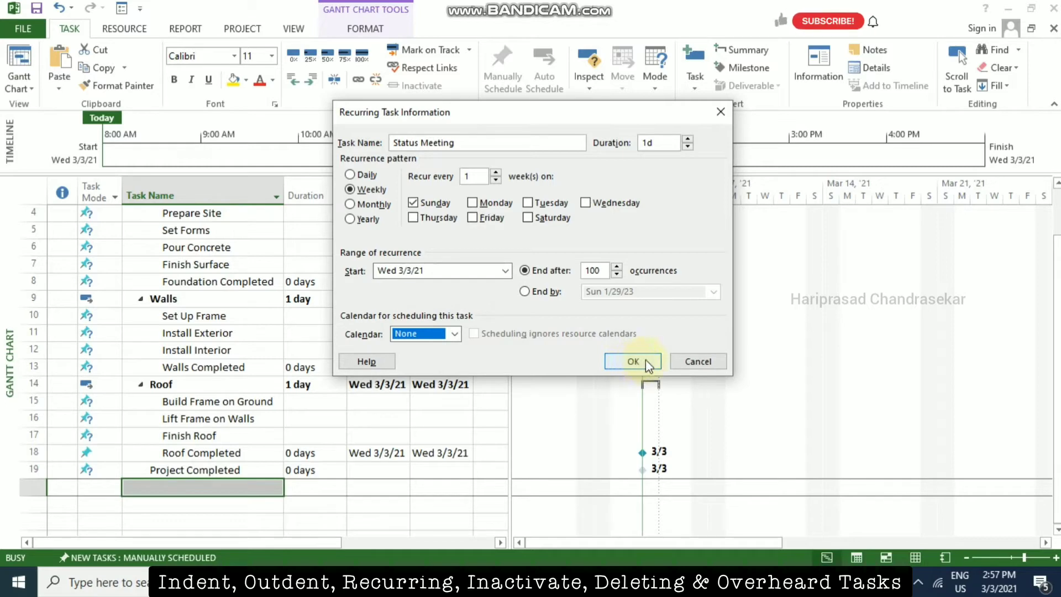
left_click(454, 333)
left_click(425, 385)
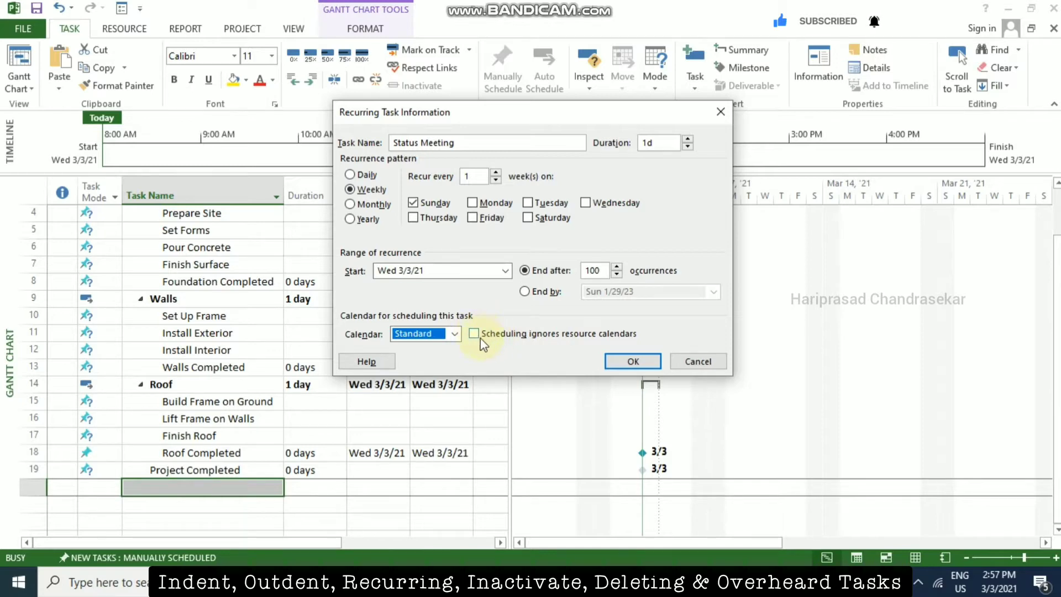
left_click(454, 334)
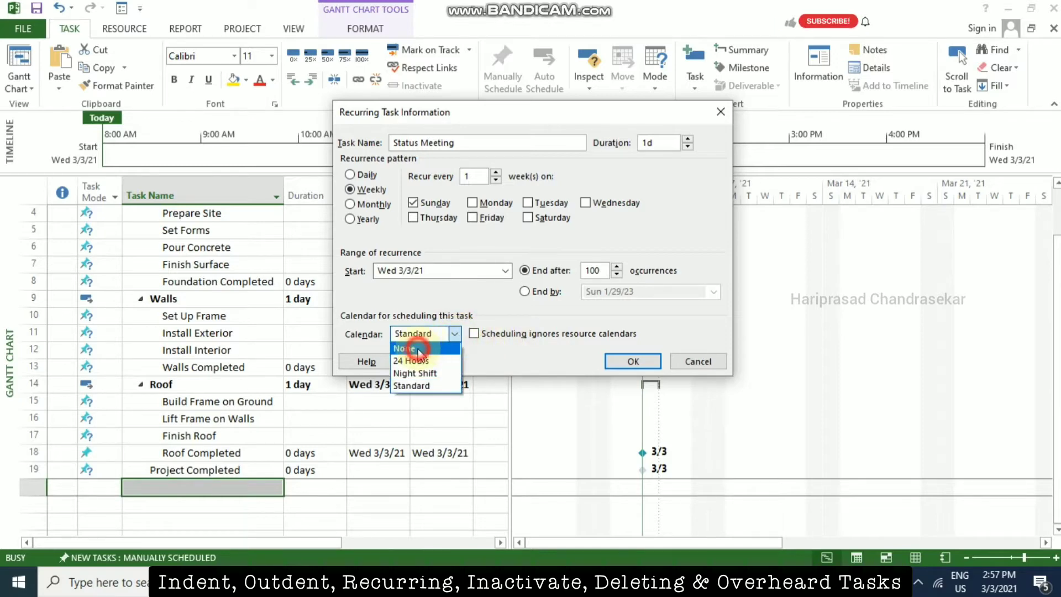
left_click(420, 347)
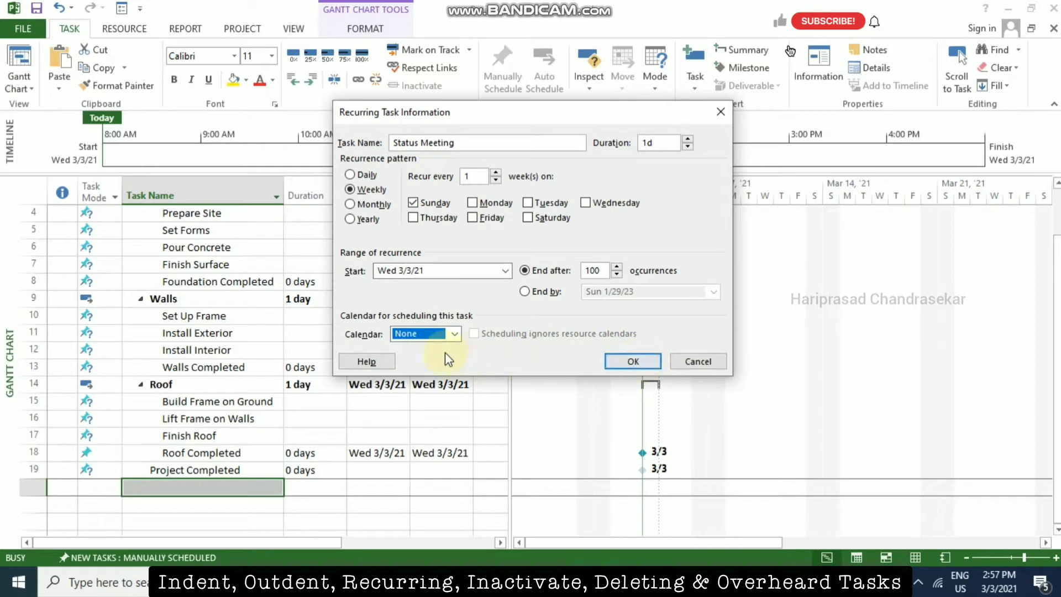
left_click(633, 362)
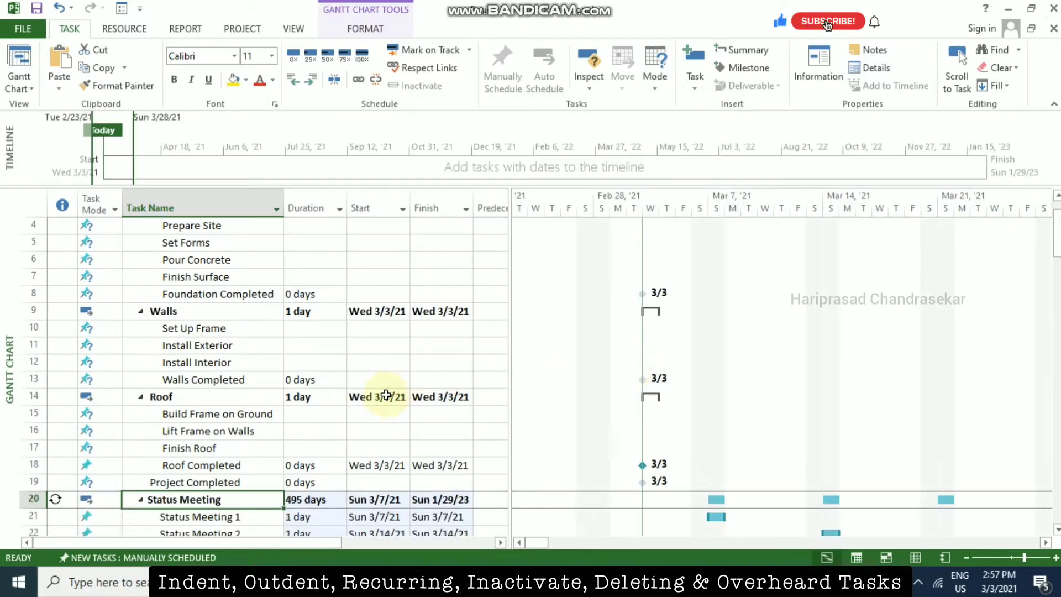
- Look through the list of Status Meeting occurrences and their dates, and return to the summary row
scroll(368, 406, "down", 5)
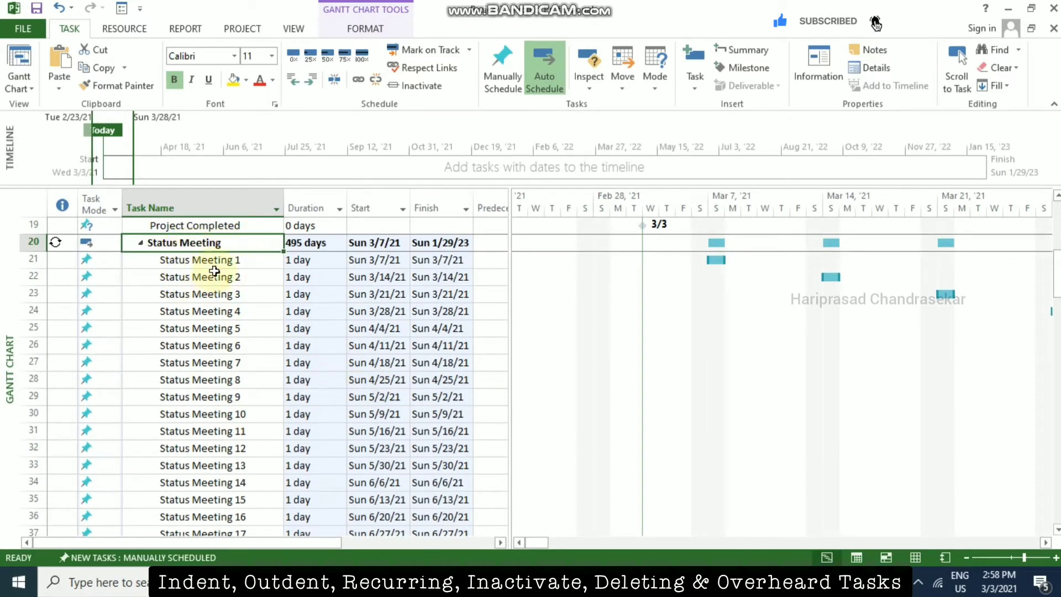
scroll(221, 280, "down", 3)
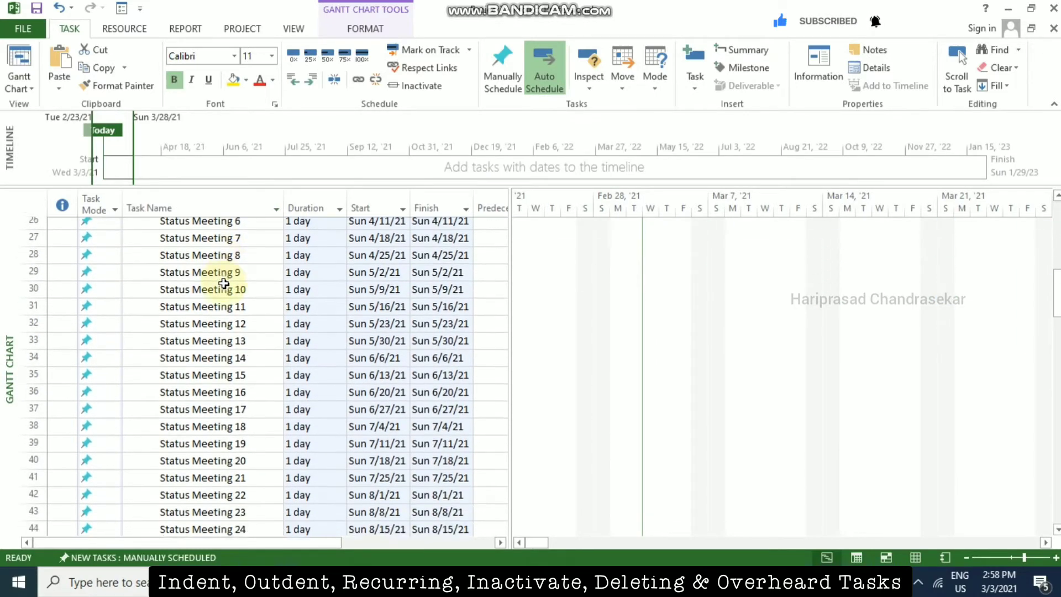
scroll(224, 283, "down", 17)
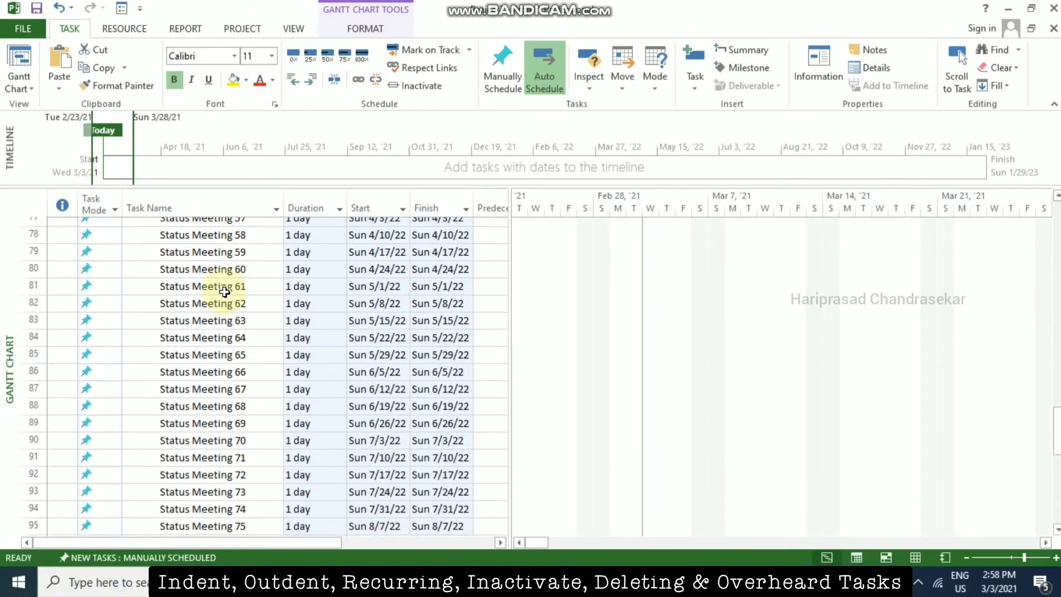
scroll(224, 291, "down", 8)
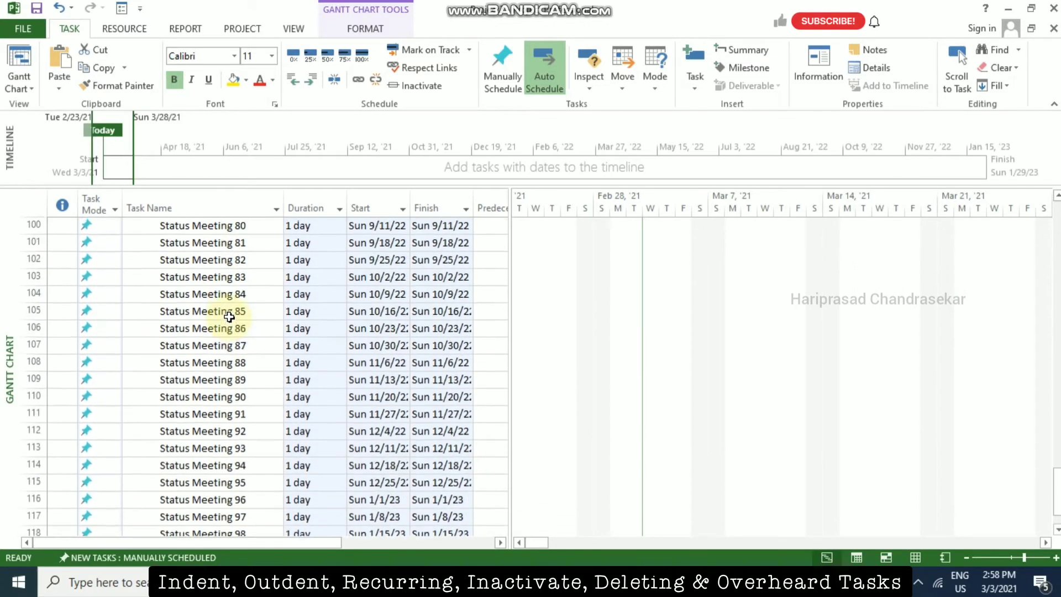
scroll(229, 316, "up", 20)
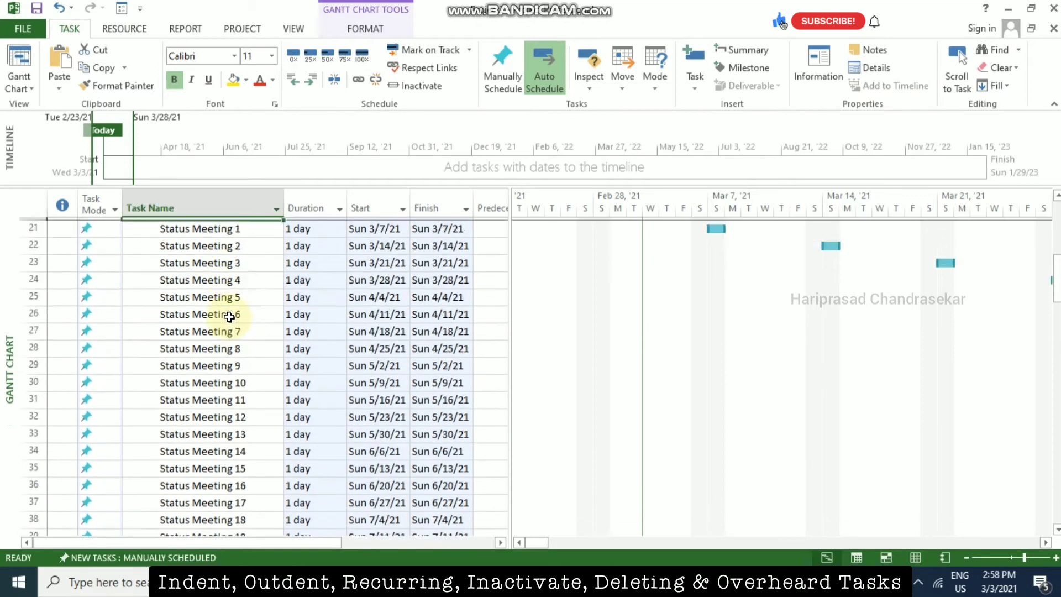
scroll(229, 317, "up", 6)
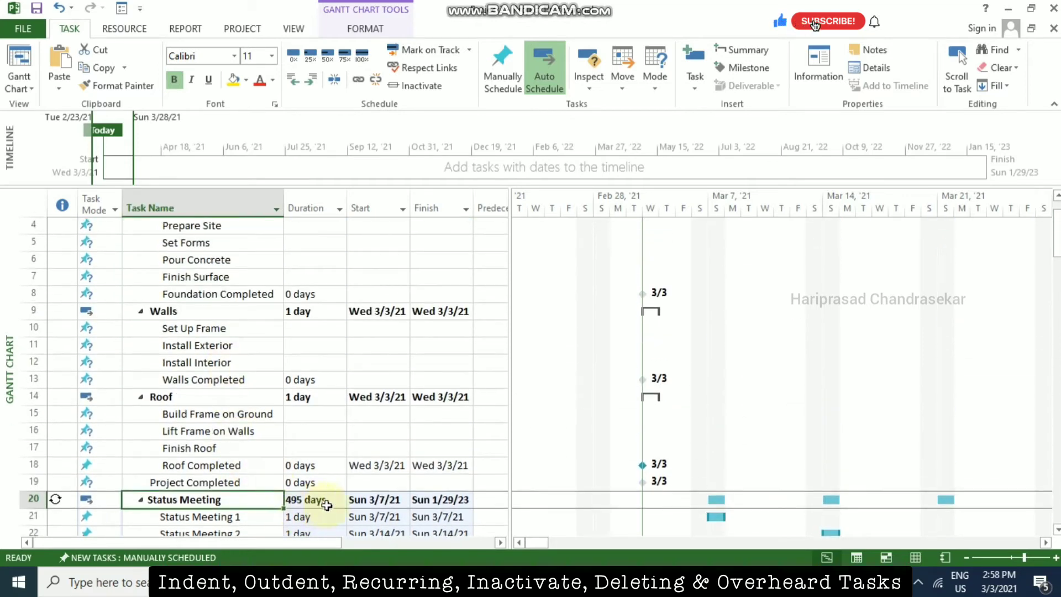
scroll(237, 402, "down", 3)
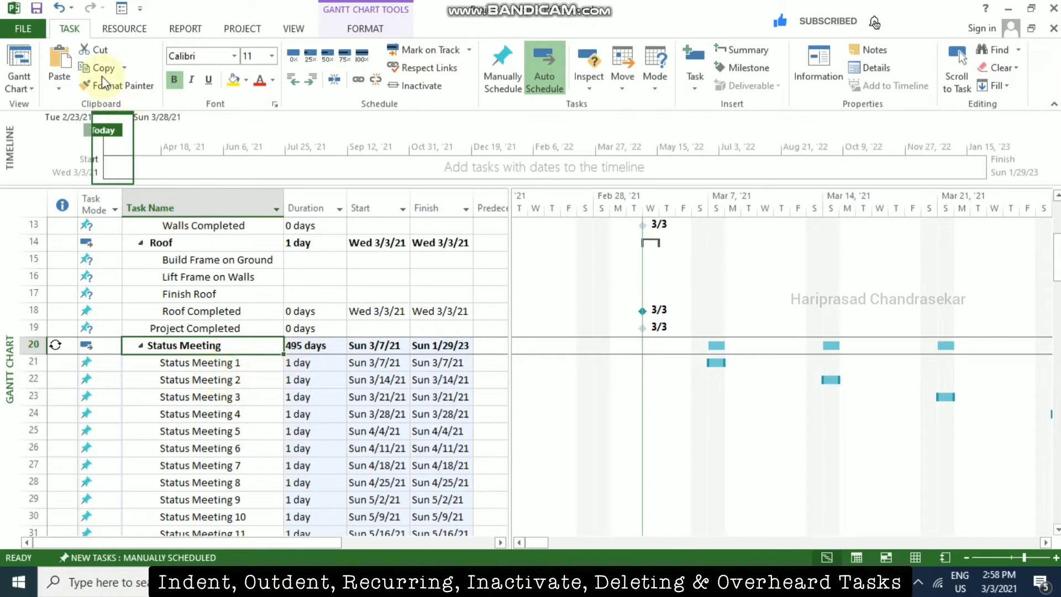
- Undo the Status Meeting insertion, discard a new blank recurring task and redo the insertion
left_click(58, 8)
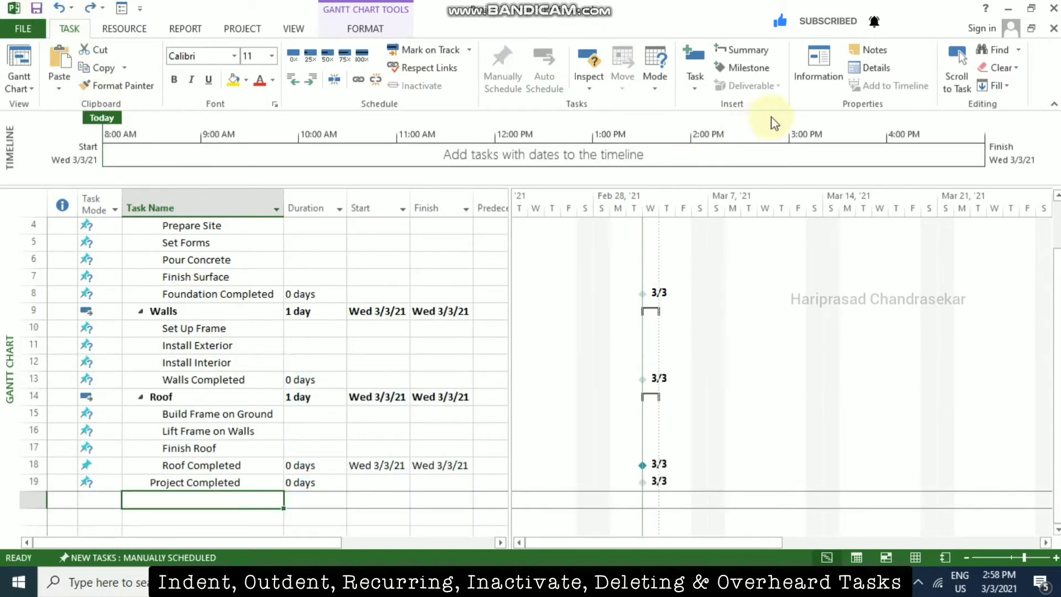
left_click(694, 83)
left_click(724, 125)
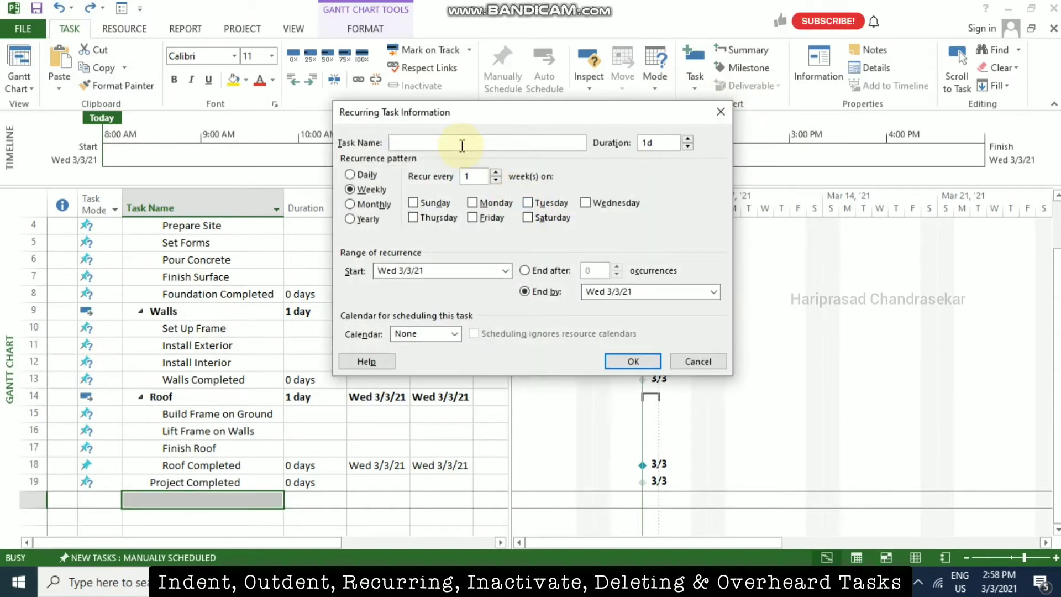
left_click(721, 111)
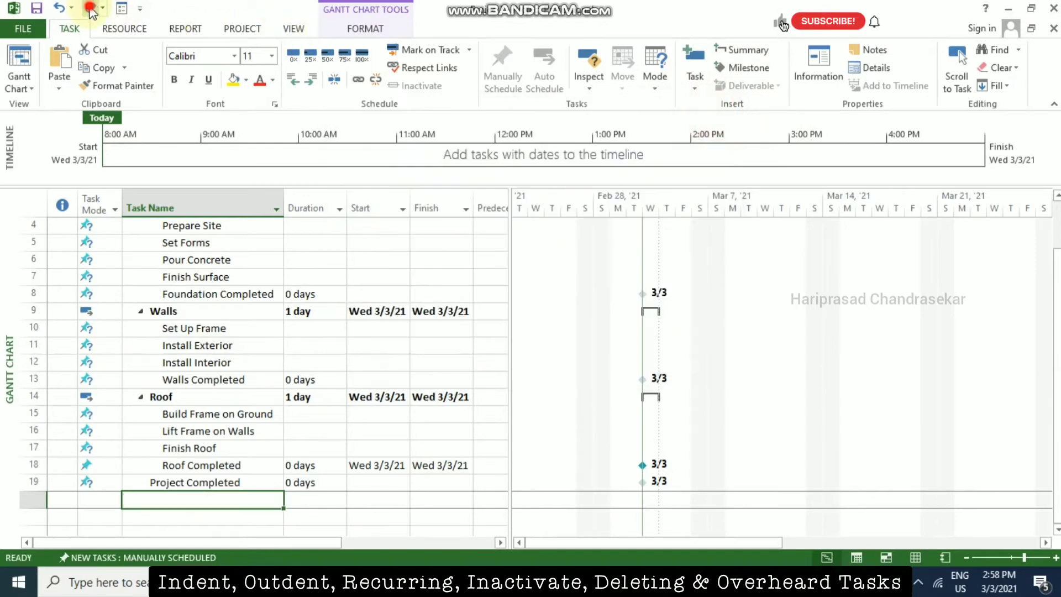
left_click(90, 9)
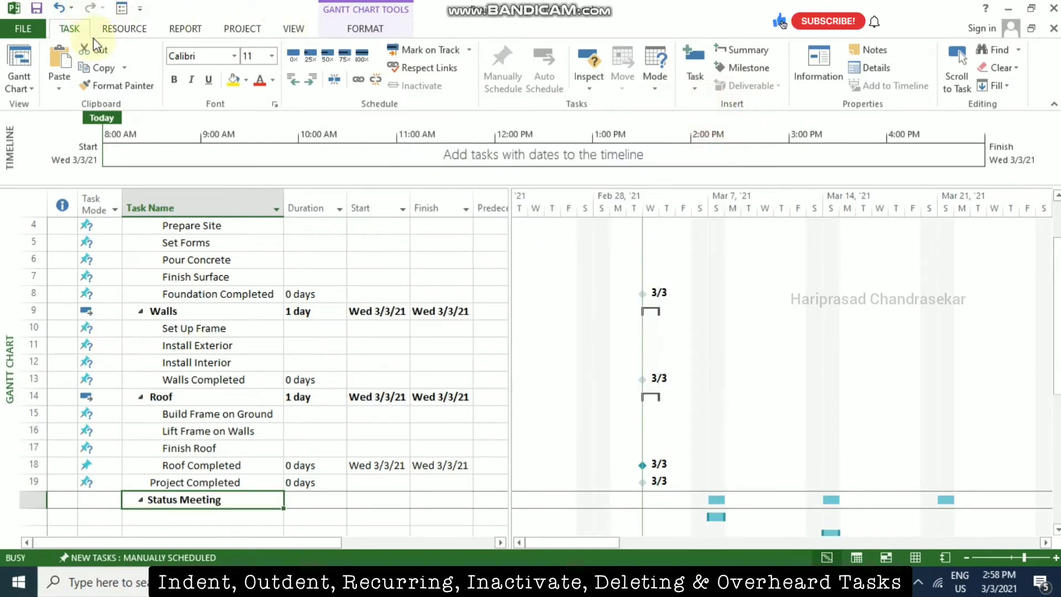
- Change the Status Meeting recurrence to end after 10 occurrences, accept rescheduling to working time, and select occurrences 1 to 10
double_click(205, 502)
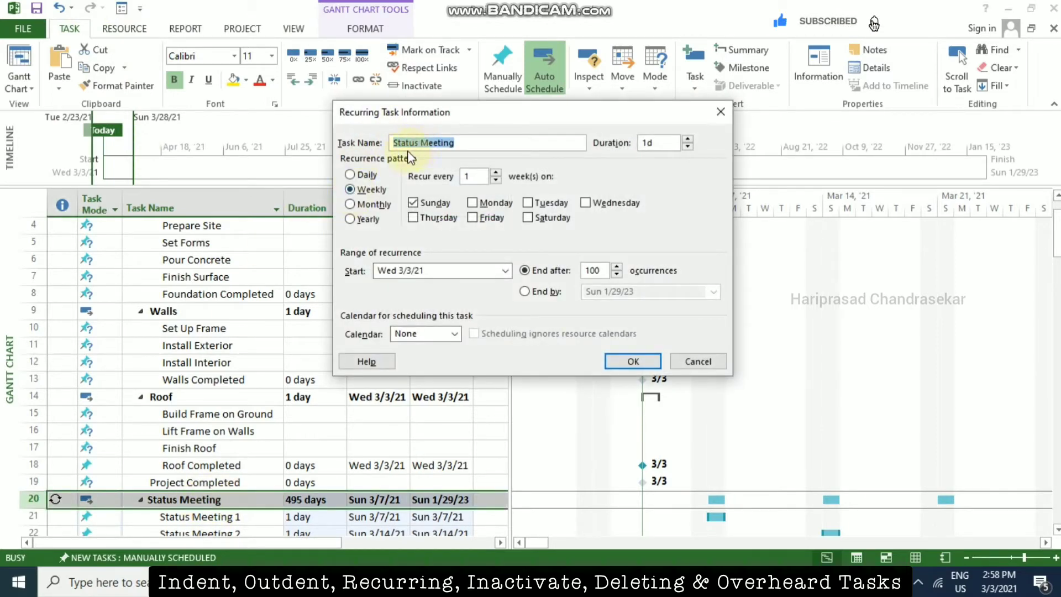
double_click(601, 273)
type("10")
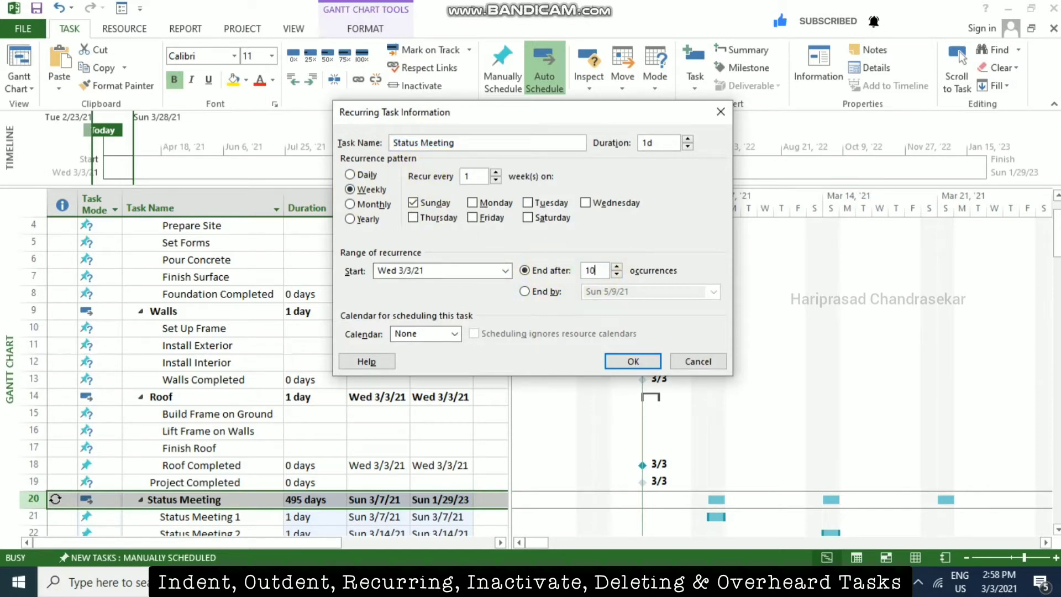
left_click(633, 361)
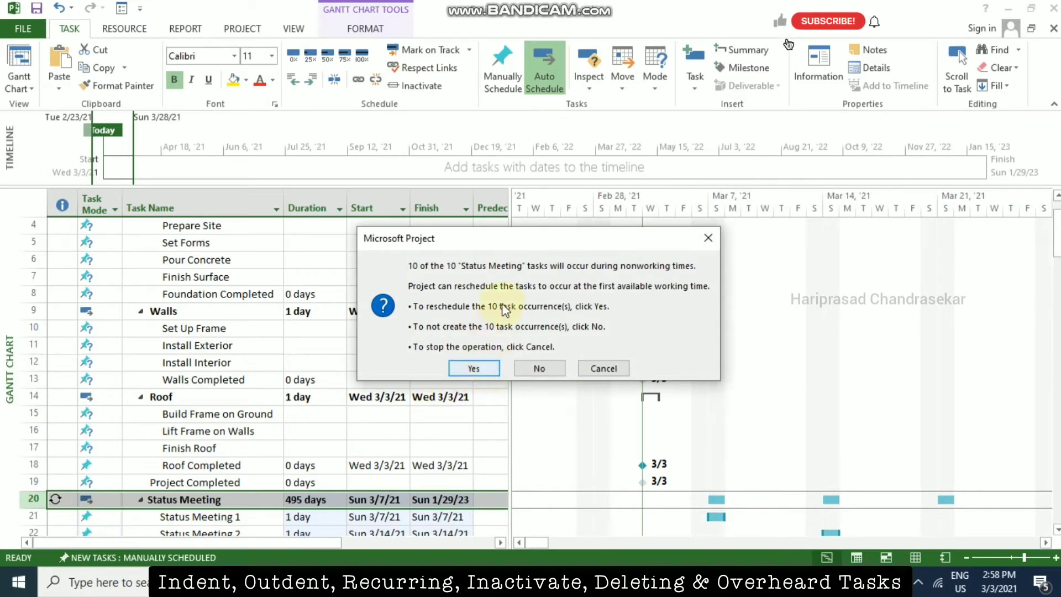
left_click(486, 369)
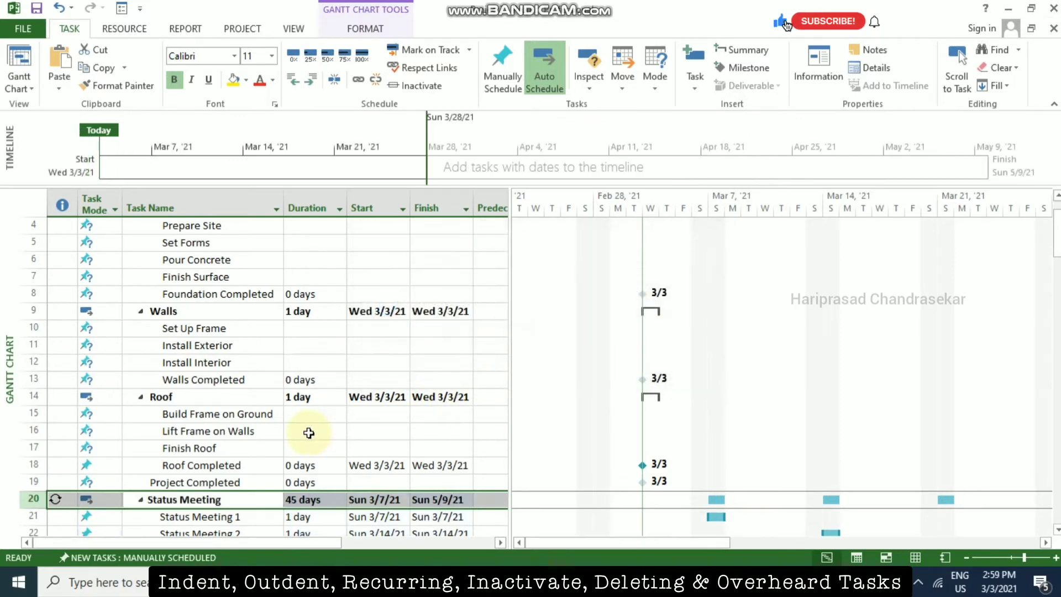
scroll(307, 427, "down", 5)
left_click_drag(188, 265, 180, 414)
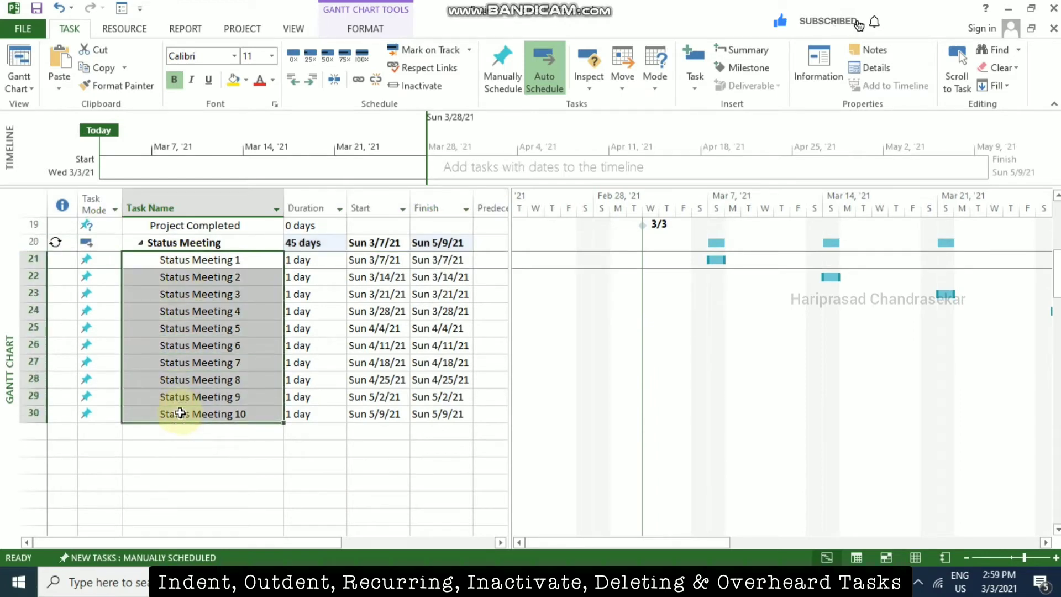
- Insert a summary task above the recurring Status Meeting task and name it Management
scroll(214, 367, "up", 2)
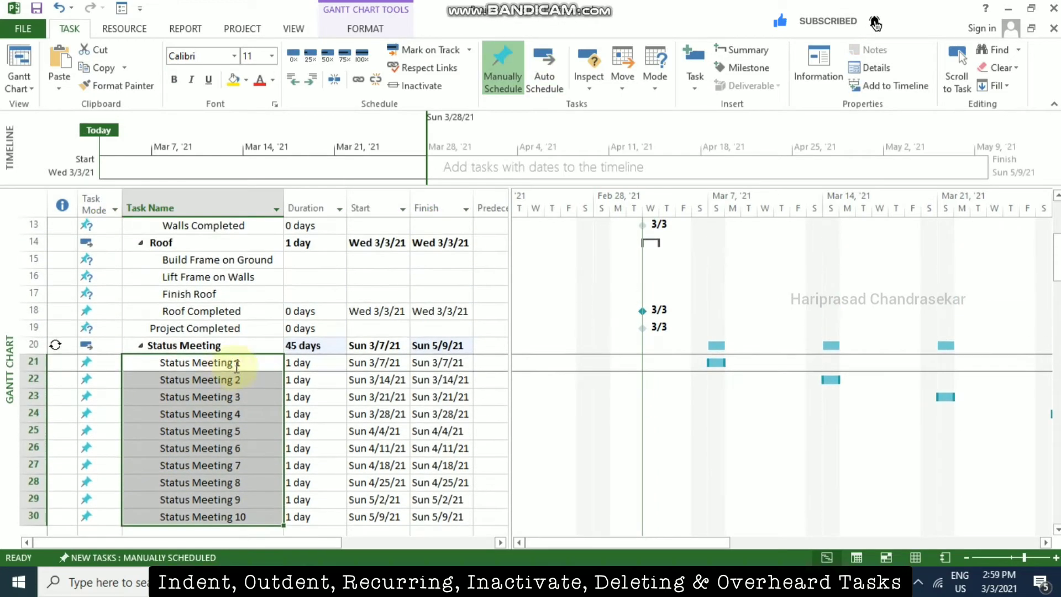
left_click(212, 345)
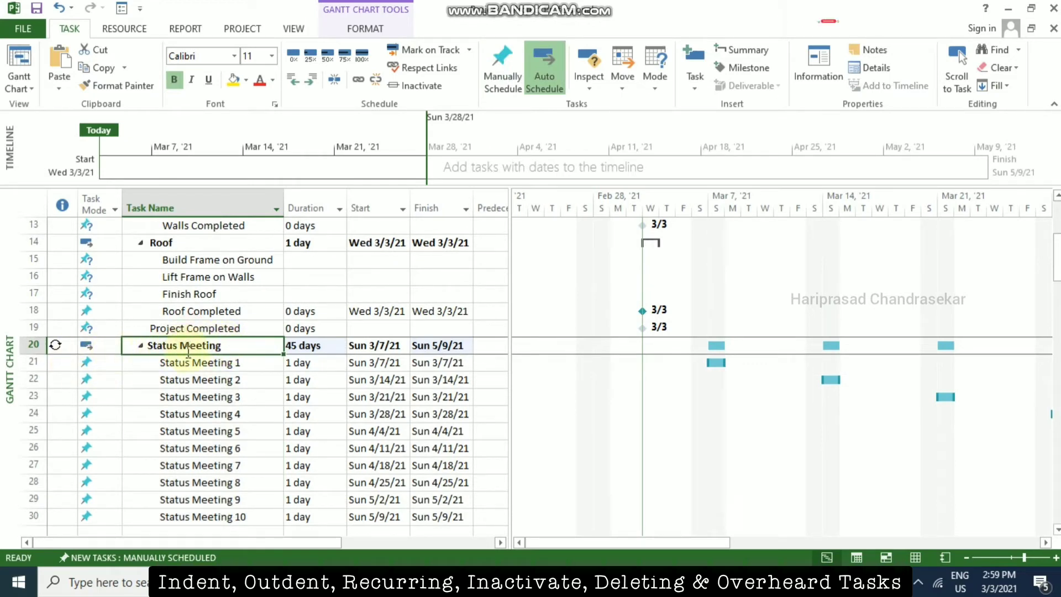
left_click(739, 50)
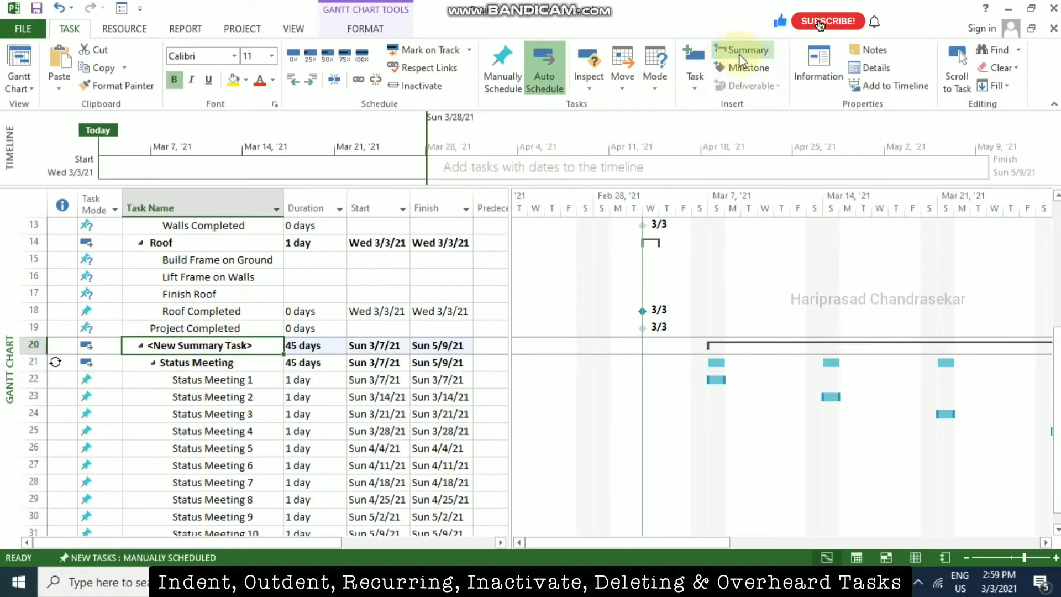
left_click(684, 545)
left_click_drag(683, 545, 728, 541)
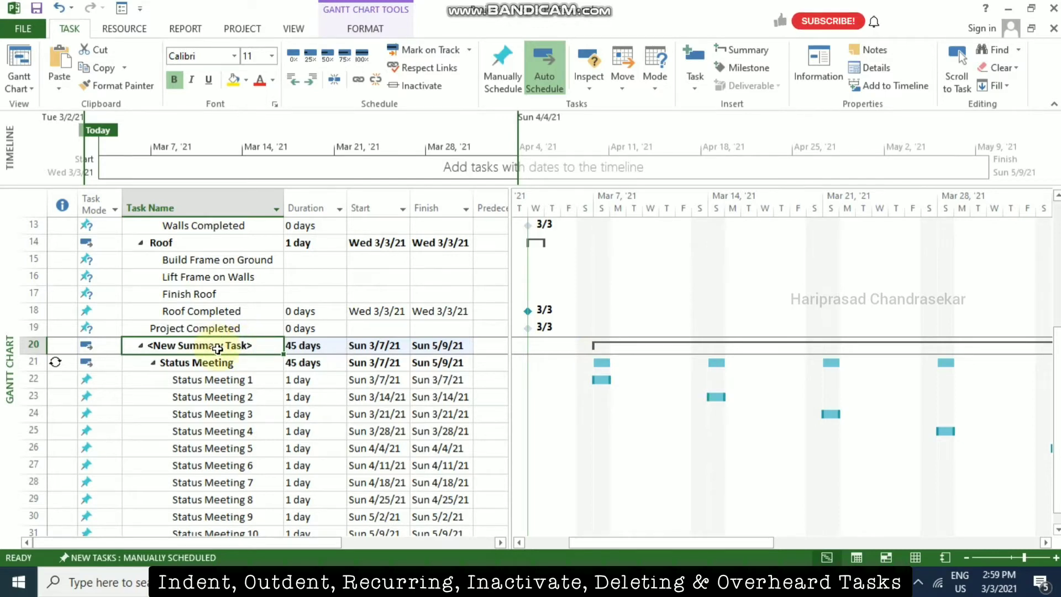
type("M")
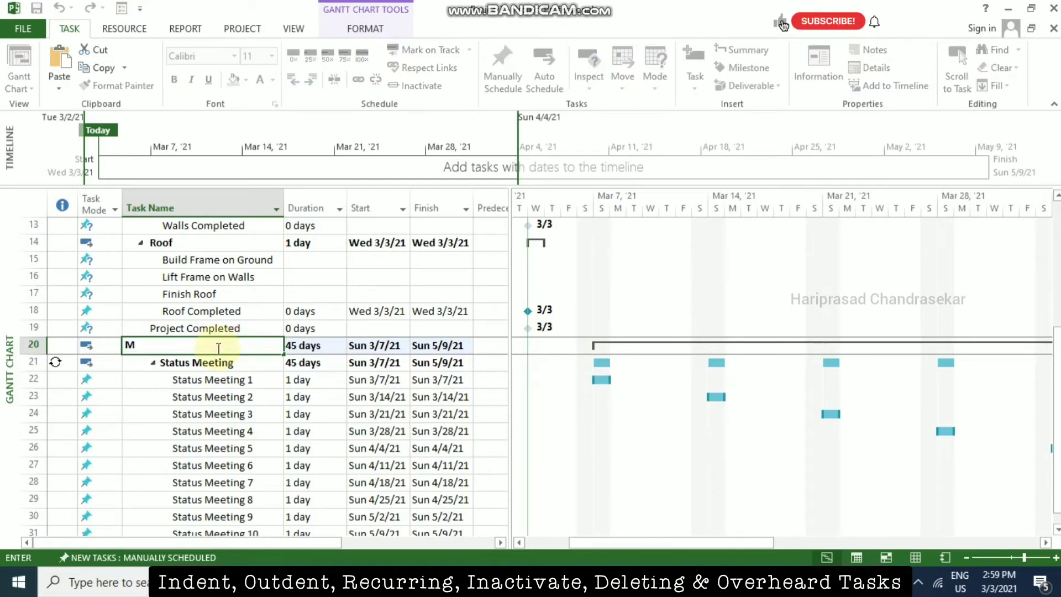
type("anagemen")
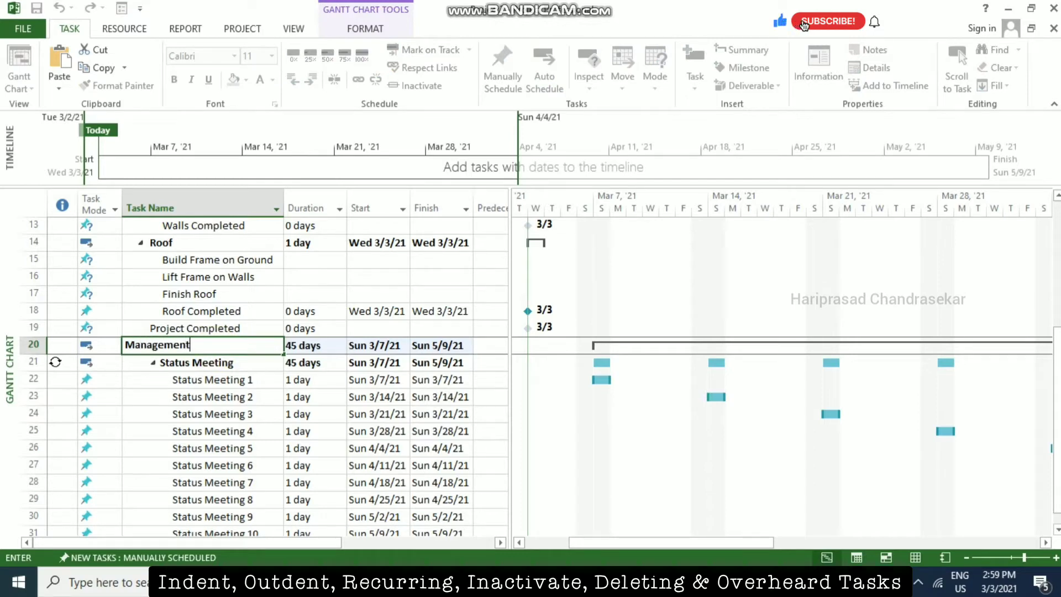
type("t")
left_click(241, 362)
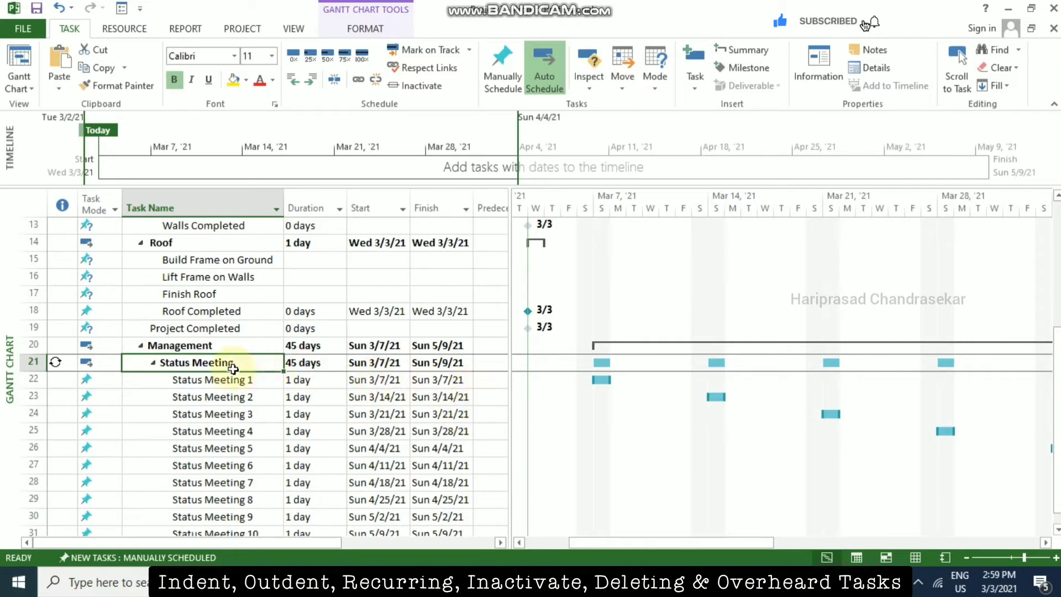
- Collapse and re-expand the Management summary, and collapse the list of Status Meeting occurrences
left_click(141, 347)
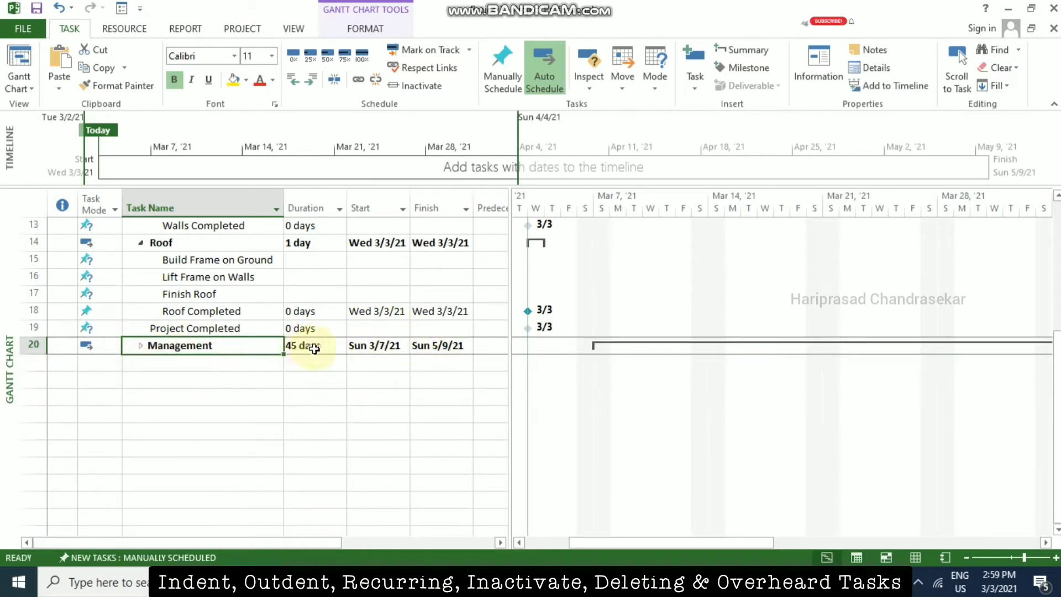
left_click(141, 346)
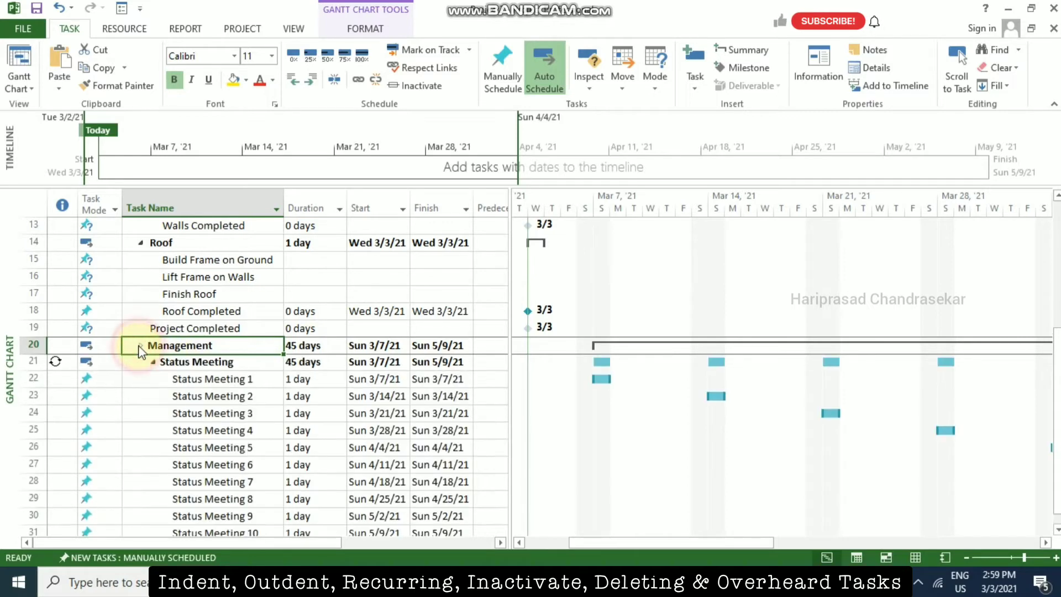
left_click(154, 363)
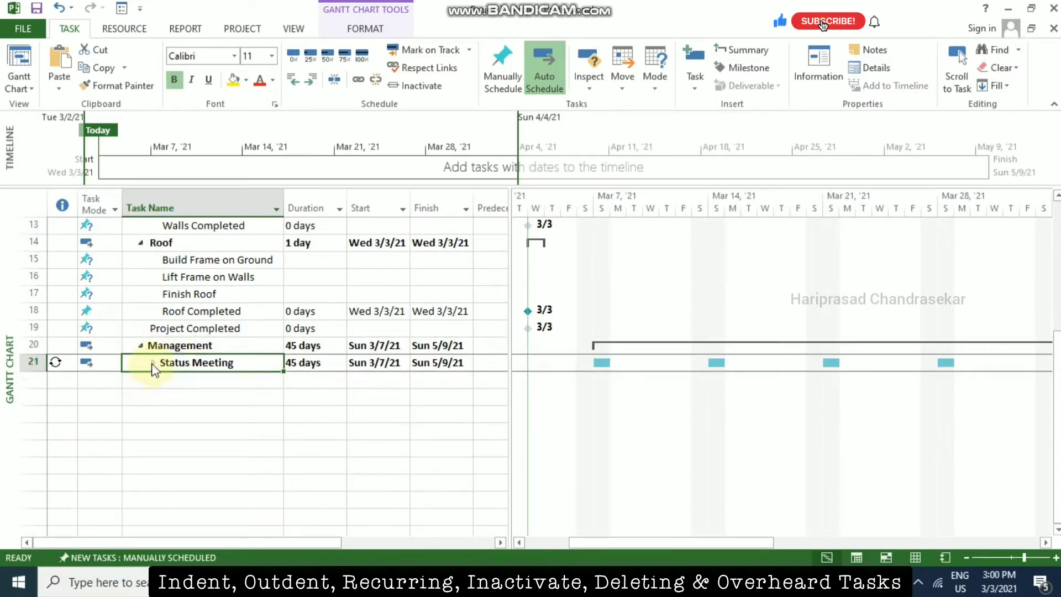
left_click(153, 363)
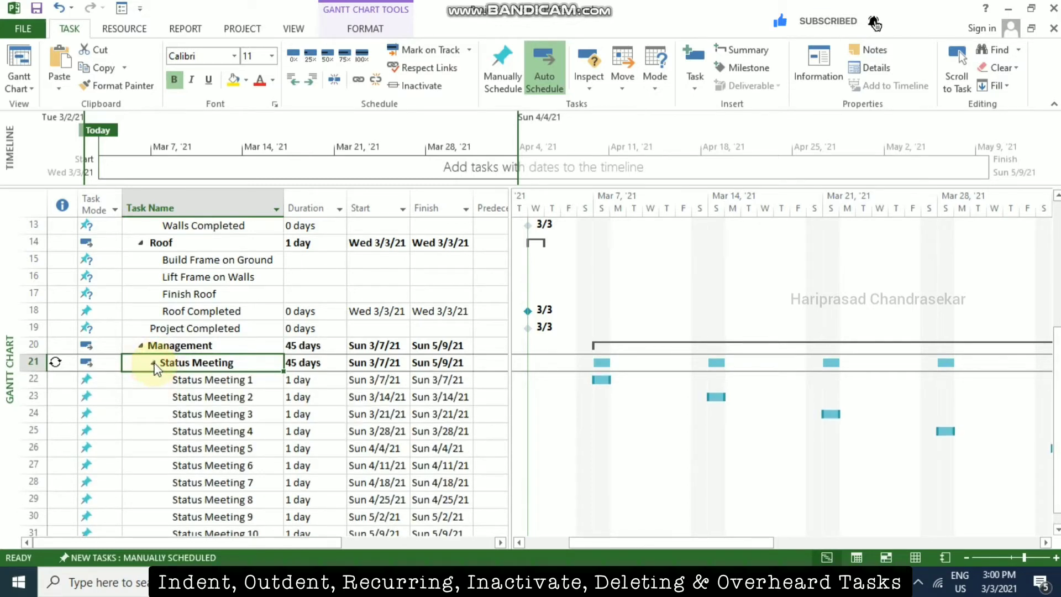
left_click(153, 363)
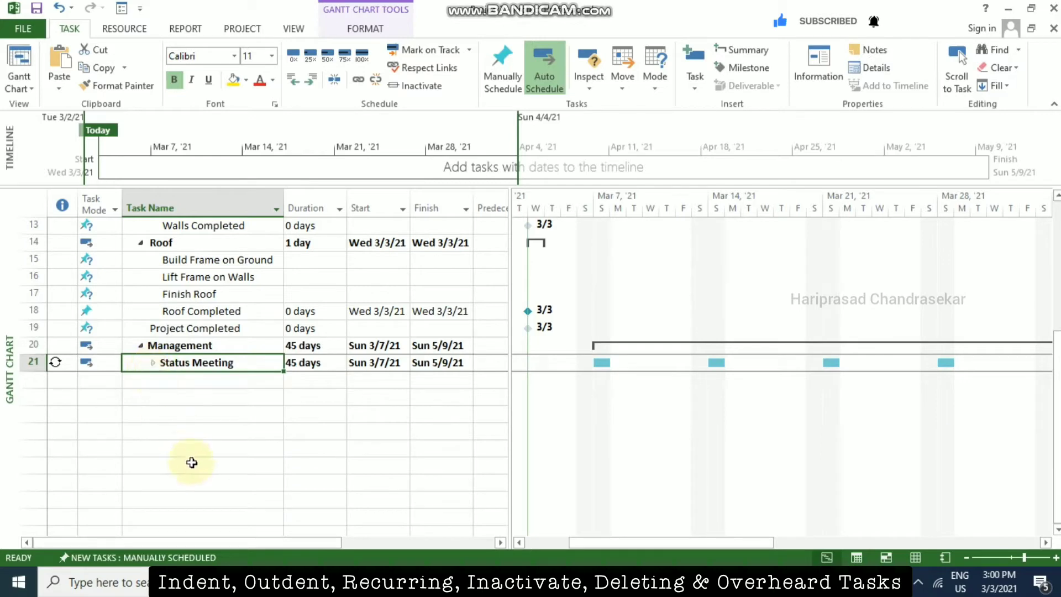
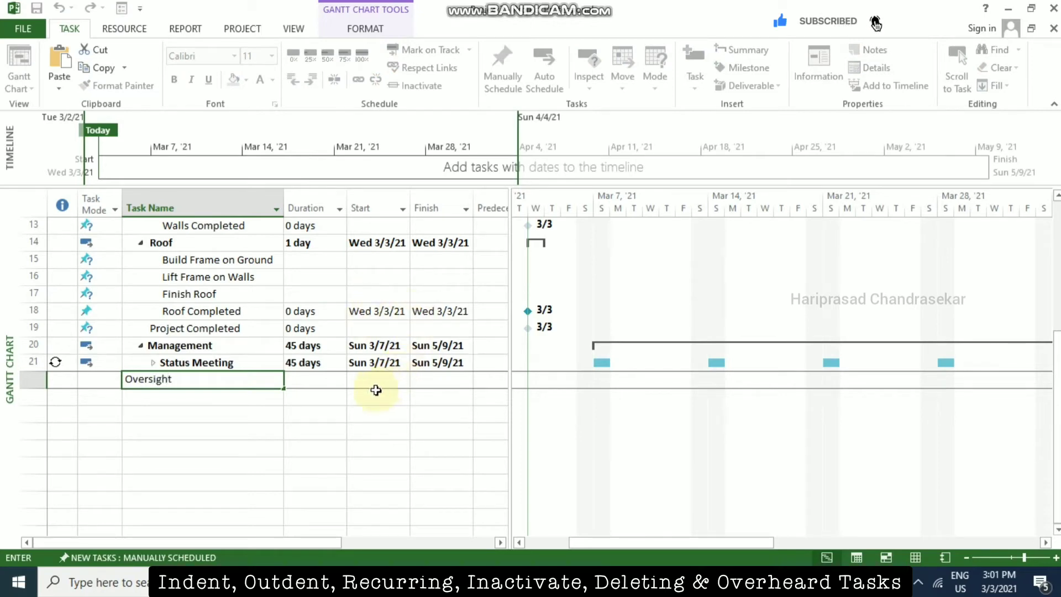
- Add an Oversight task below Status Meeting and paste Management's start date into its Start cell as a Text Data link
left_click(304, 385)
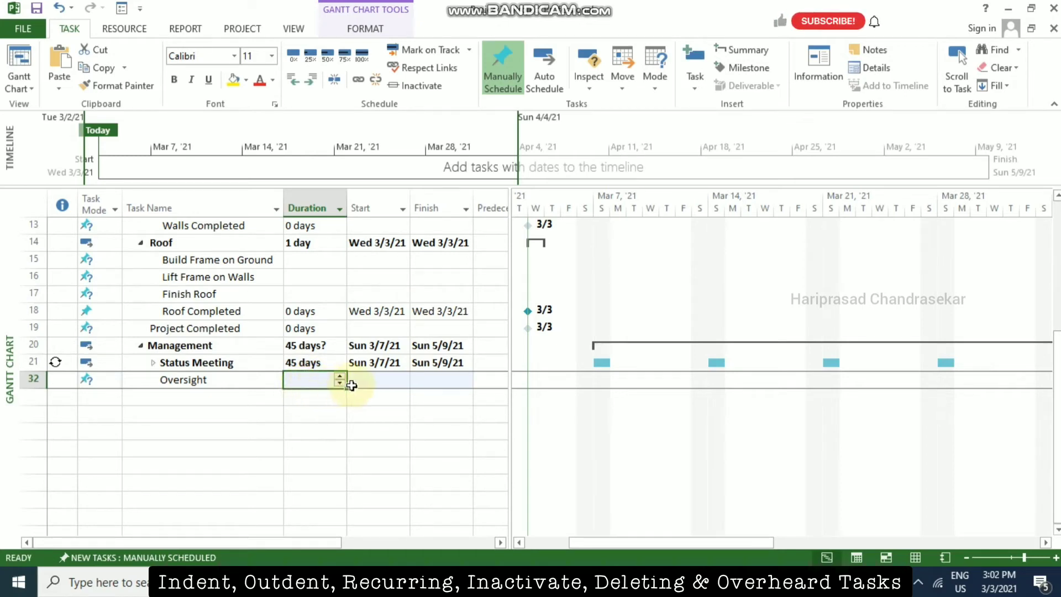
left_click(374, 383)
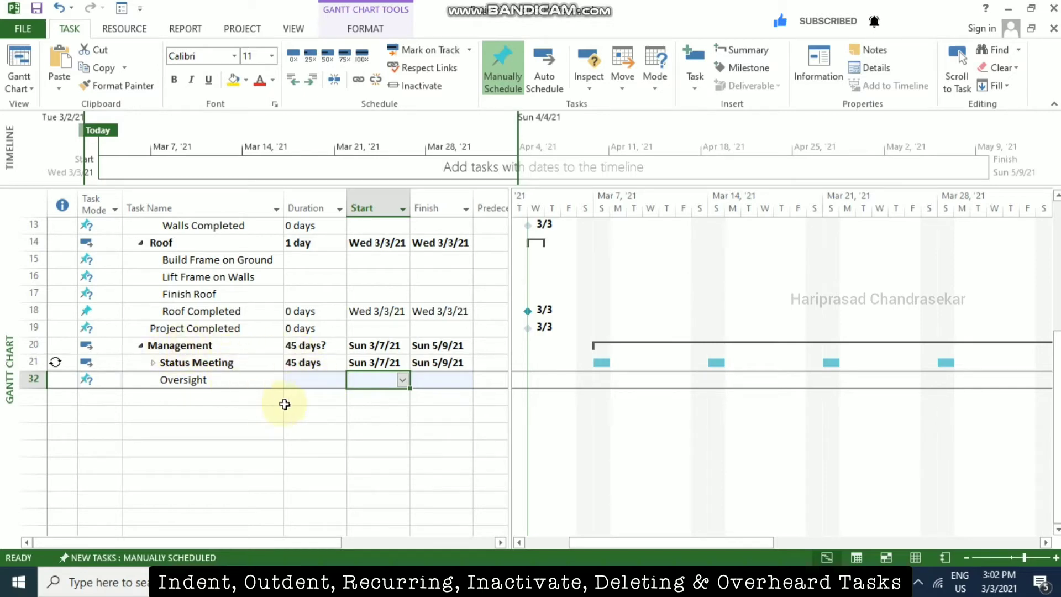
left_click(385, 347)
key("ctrl+c")
right_click(390, 347)
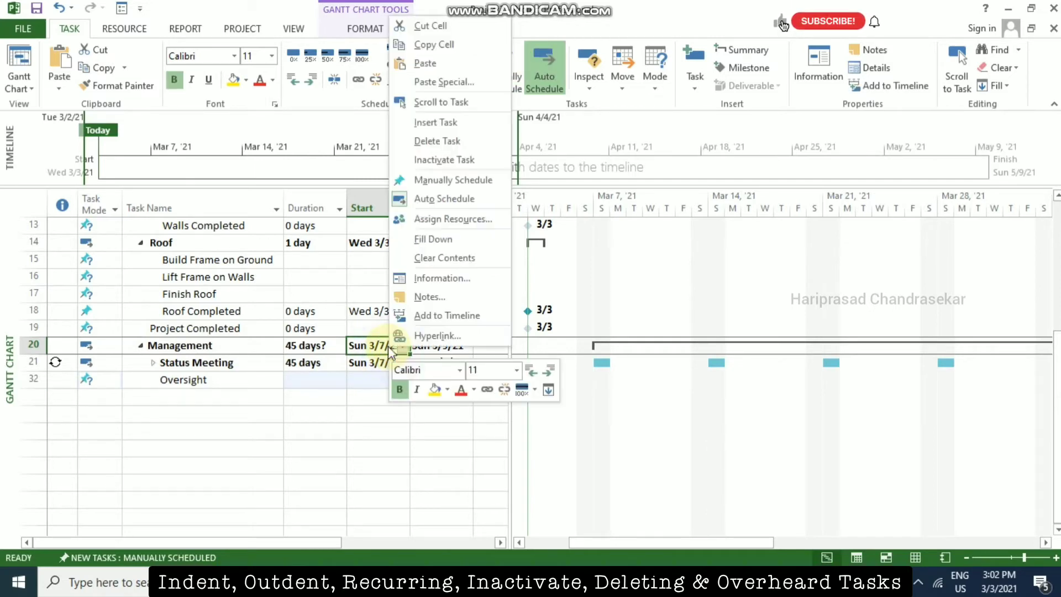
left_click(440, 44)
right_click(378, 379)
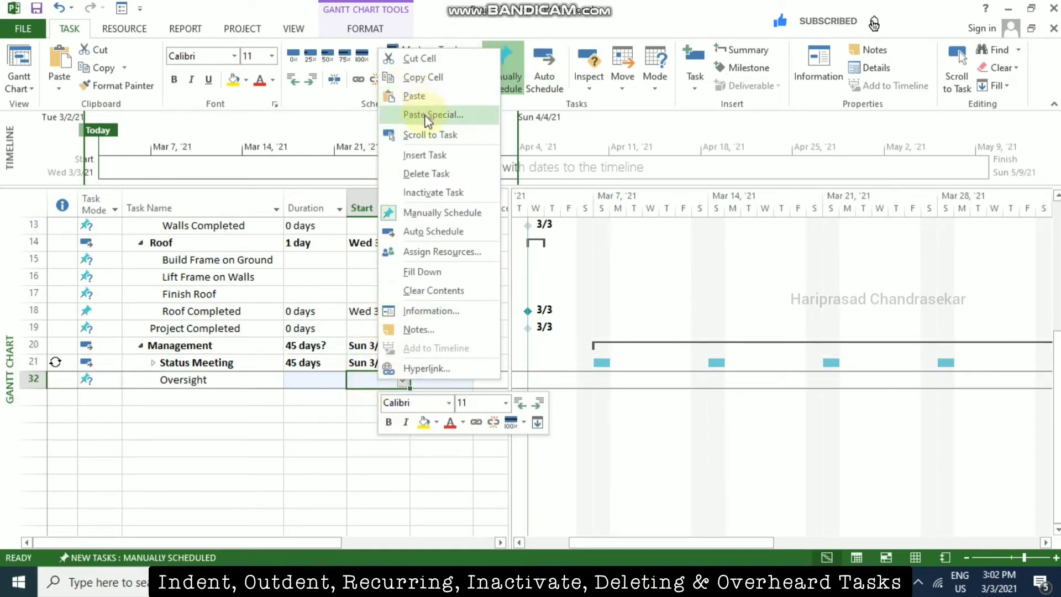
left_click(427, 116)
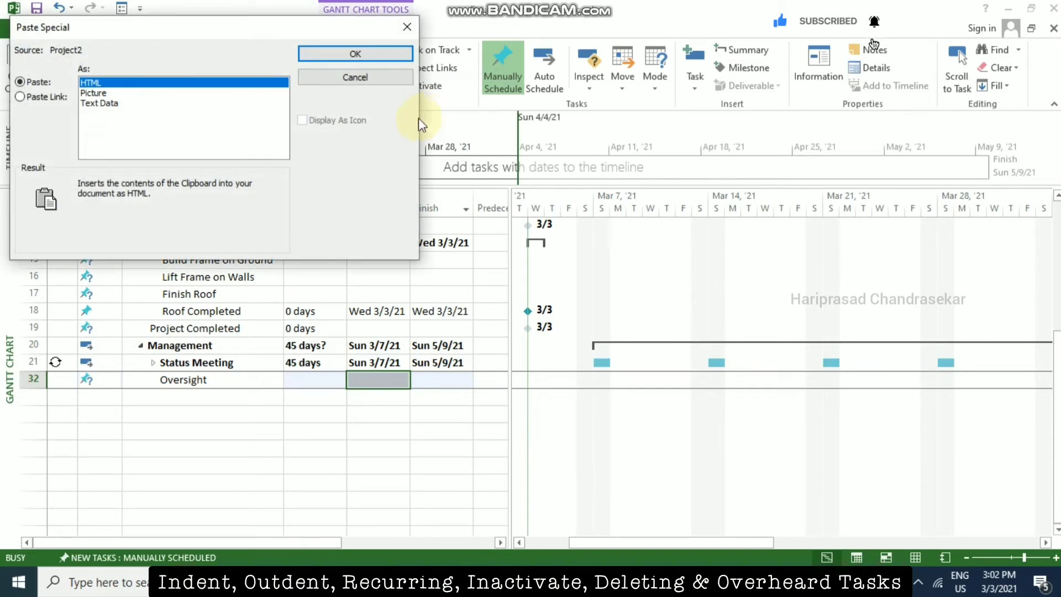
left_click(45, 98)
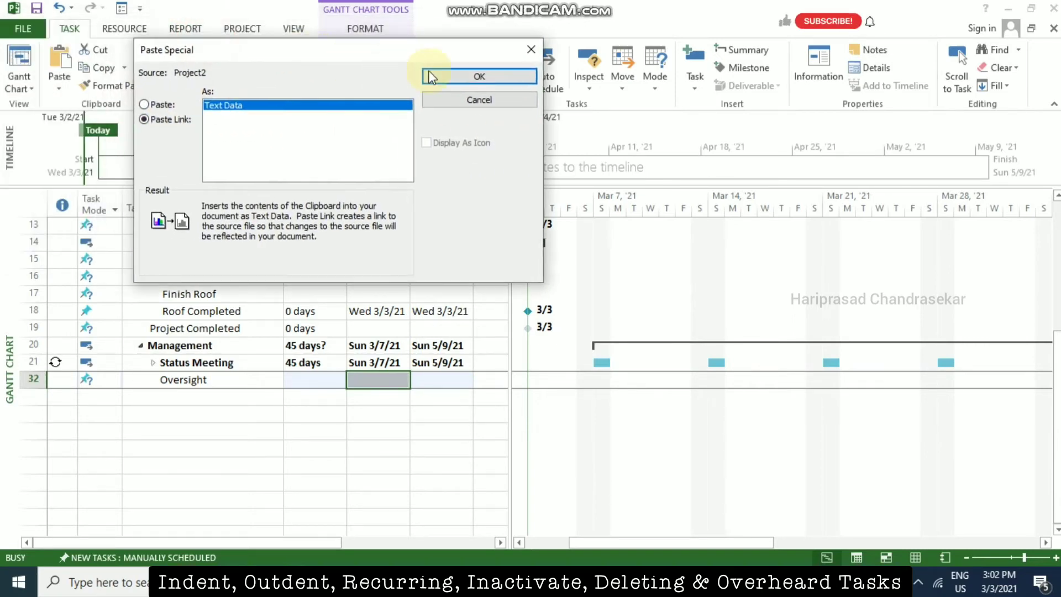
left_click(476, 79)
left_click(379, 385)
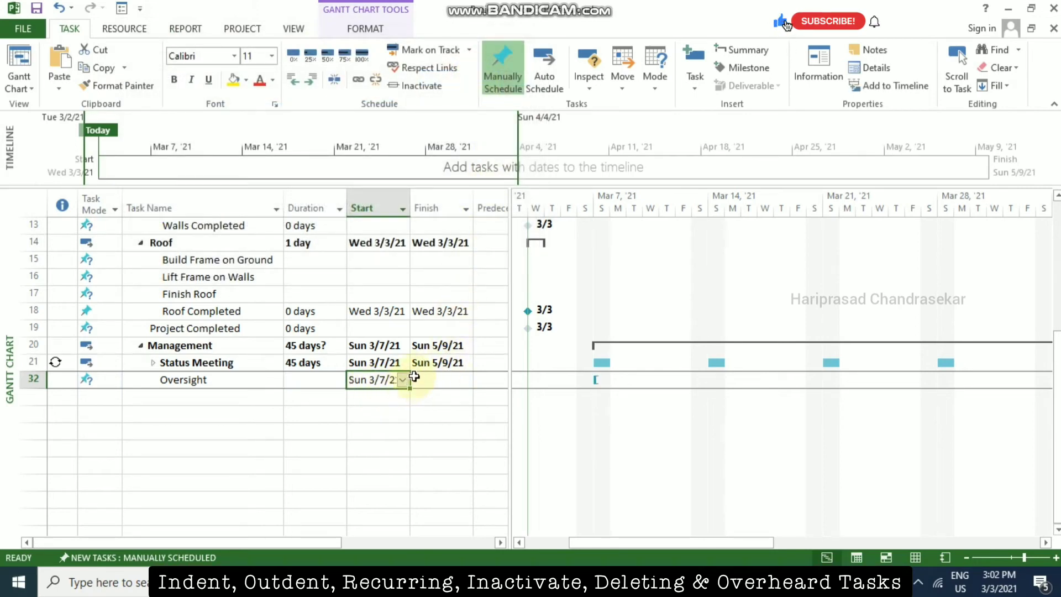
- Copy Management's finish date and paste it into Oversight's Finish cell as a Text Data link
left_click(444, 345)
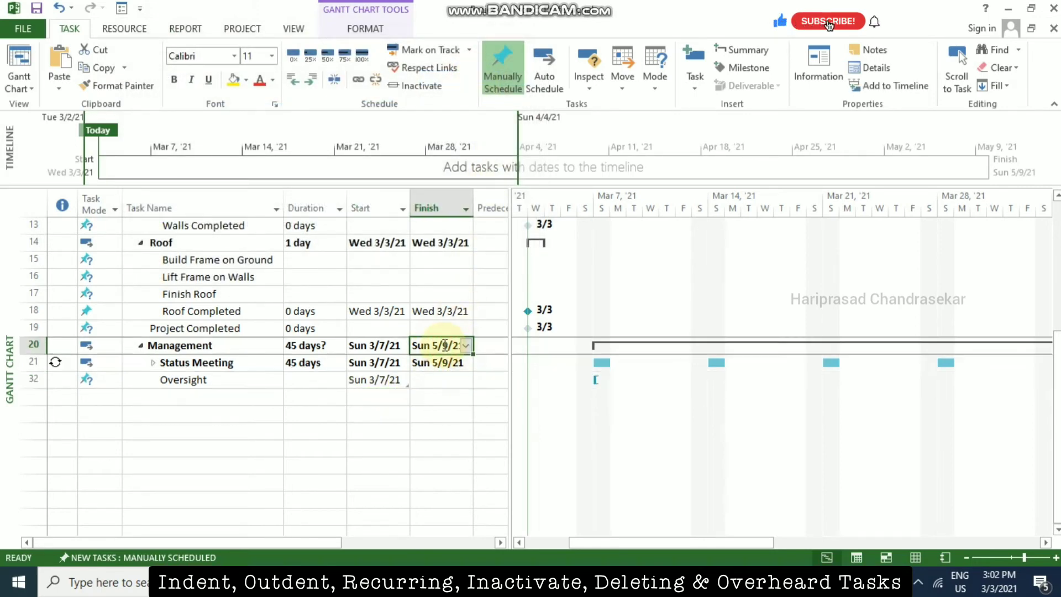
left_click(121, 71)
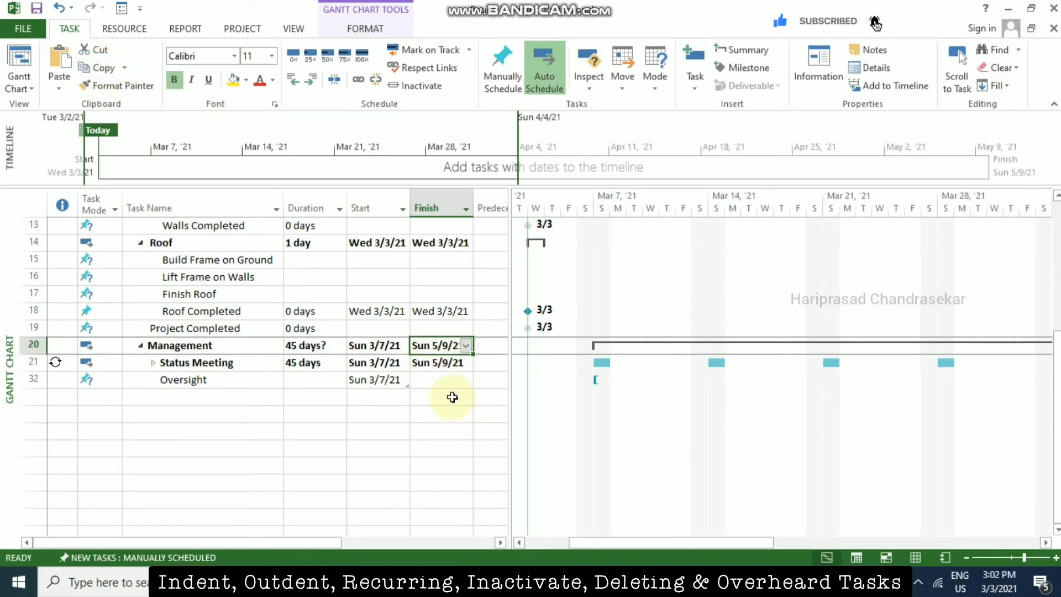
left_click(442, 379)
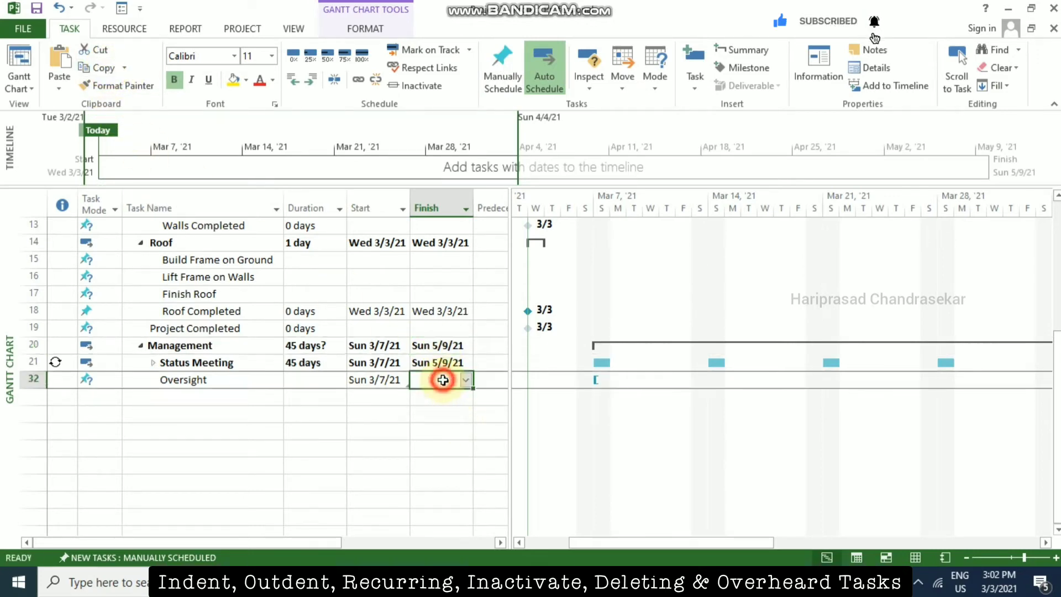
left_click(60, 82)
left_click(90, 148)
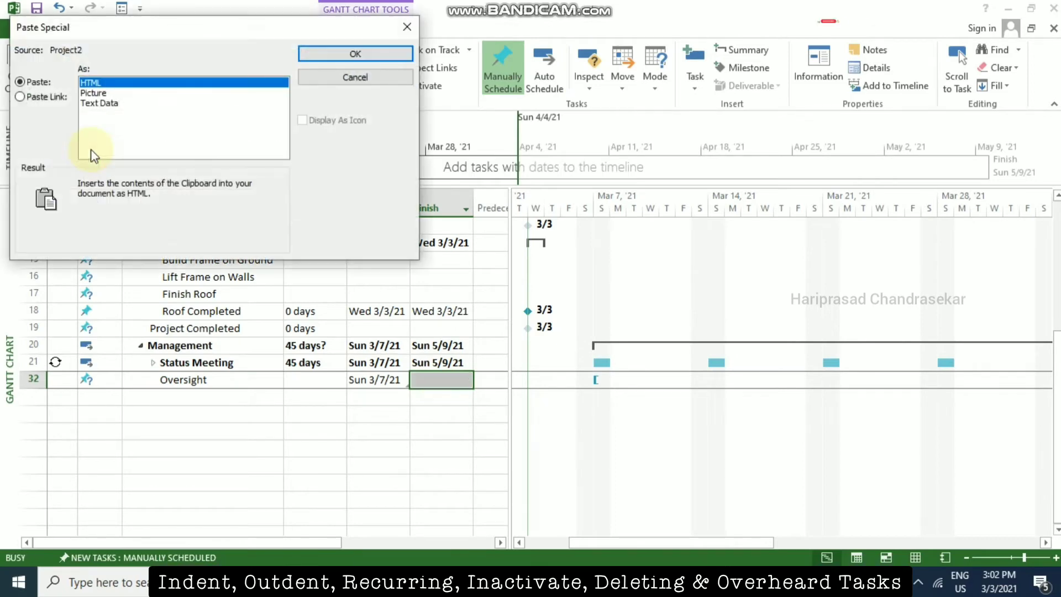
left_click(46, 97)
left_click_drag(210, 27, 517, 74)
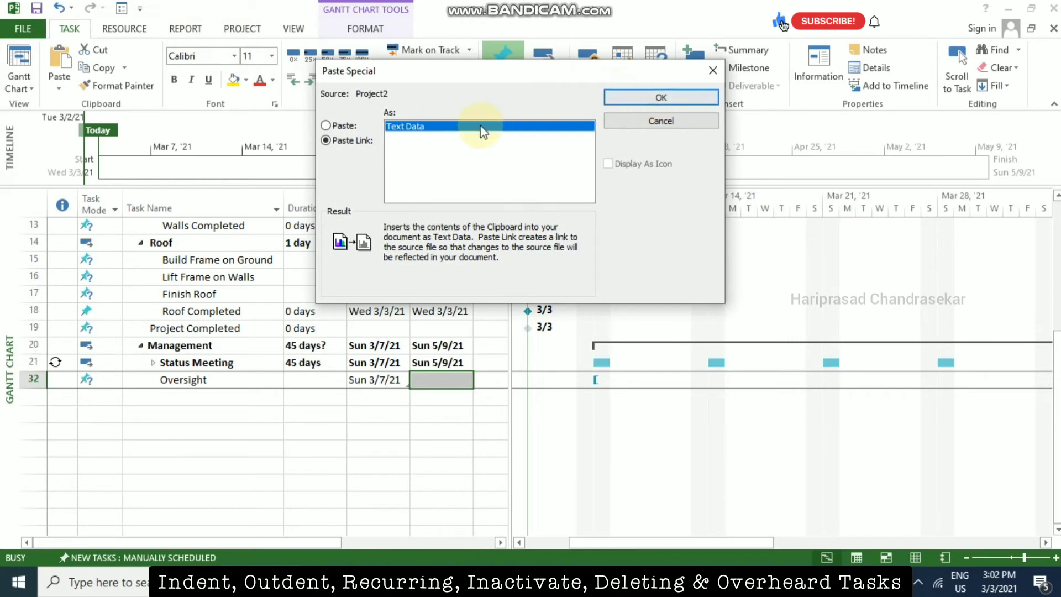
left_click(672, 108)
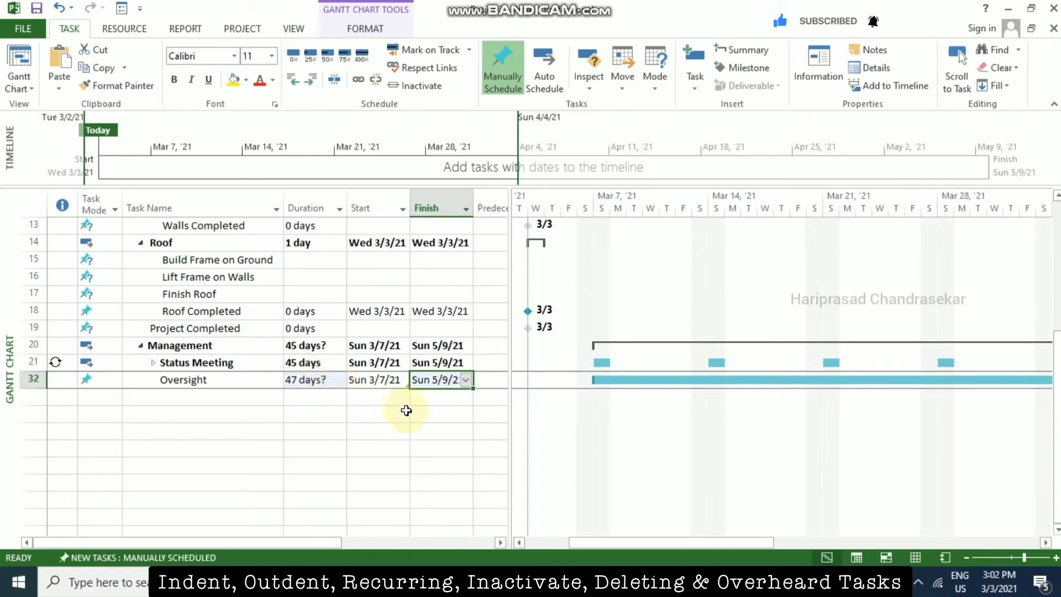
- Change Management's finish date to 5/15/21 and check the linked Oversight dates
left_click(438, 346)
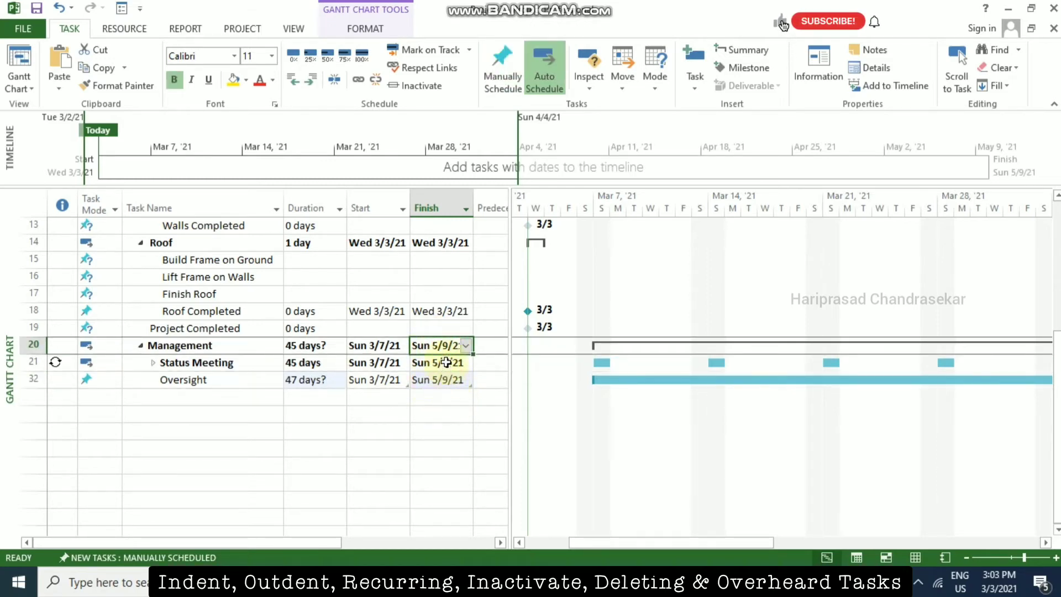
left_click(466, 346)
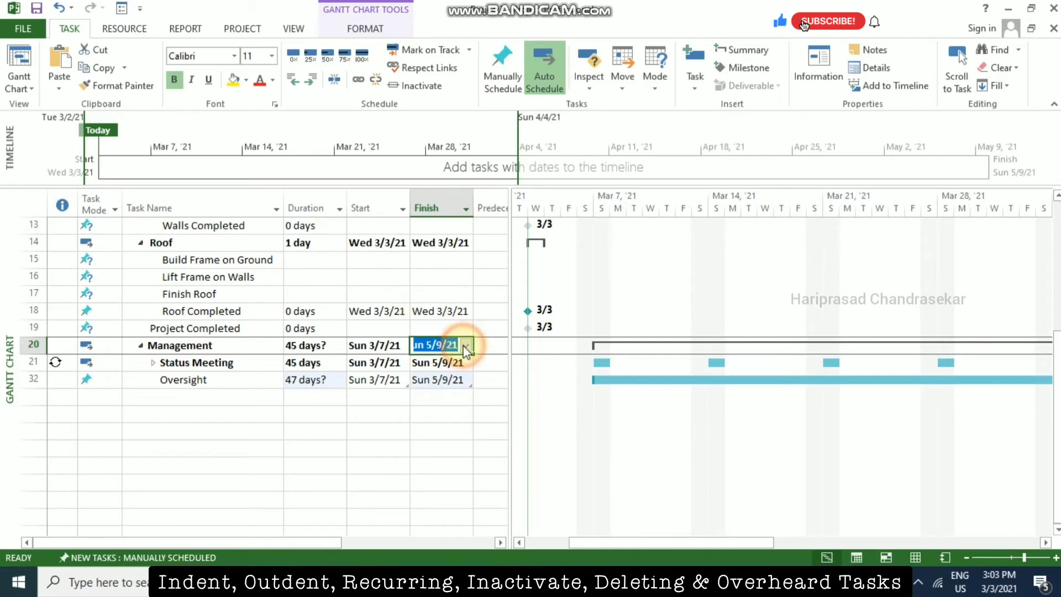
left_click(493, 444)
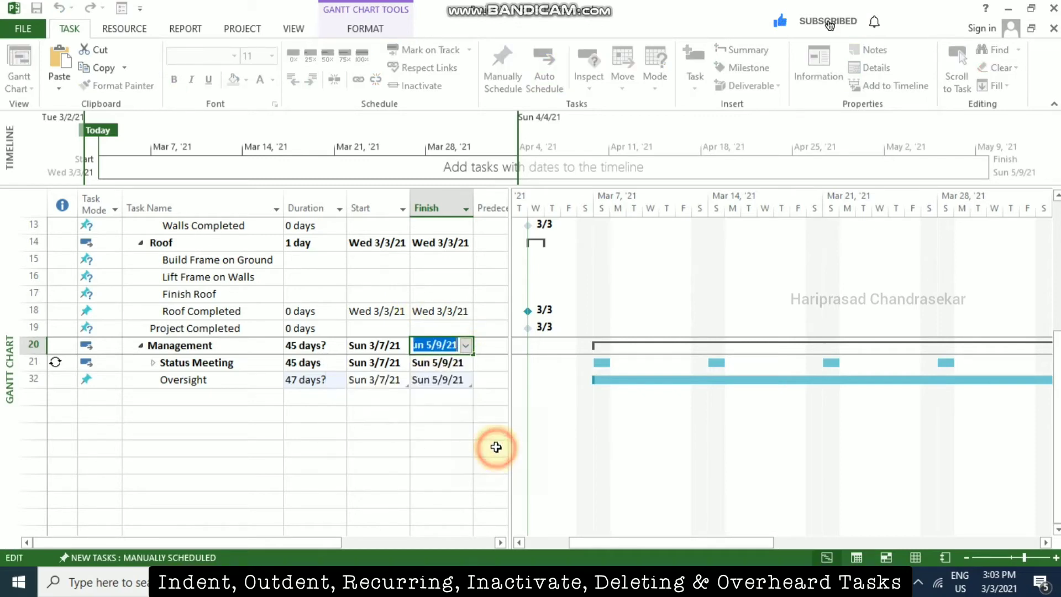
left_click(462, 335)
left_click(439, 345)
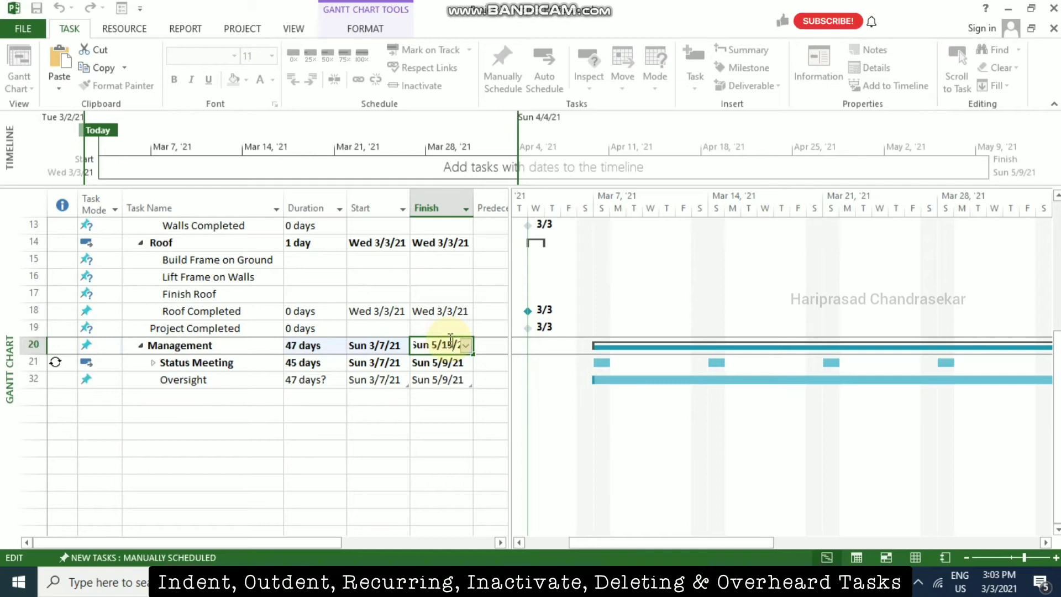
key("Return")
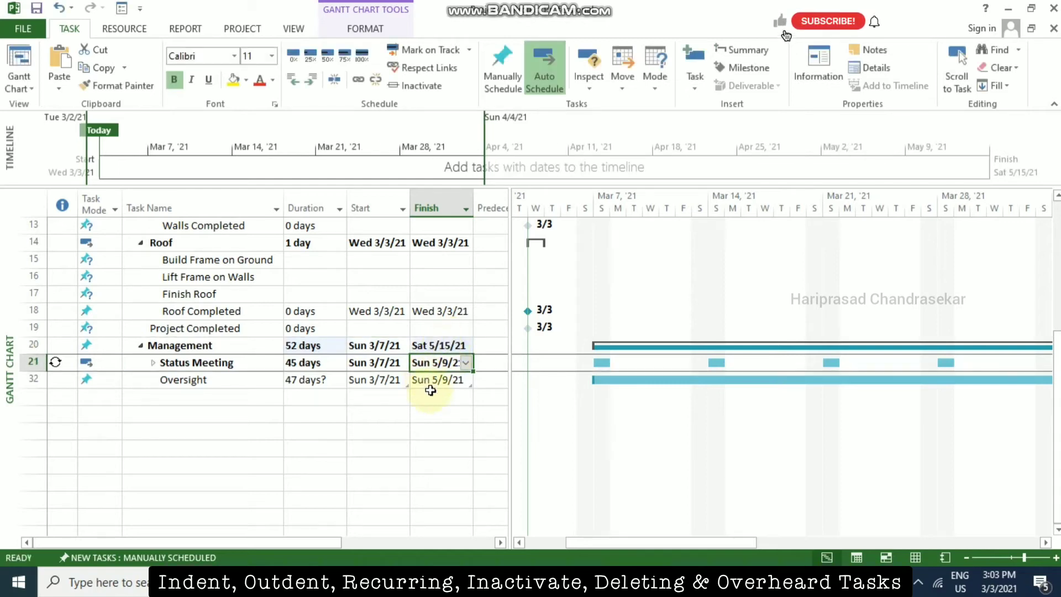
left_click(436, 380)
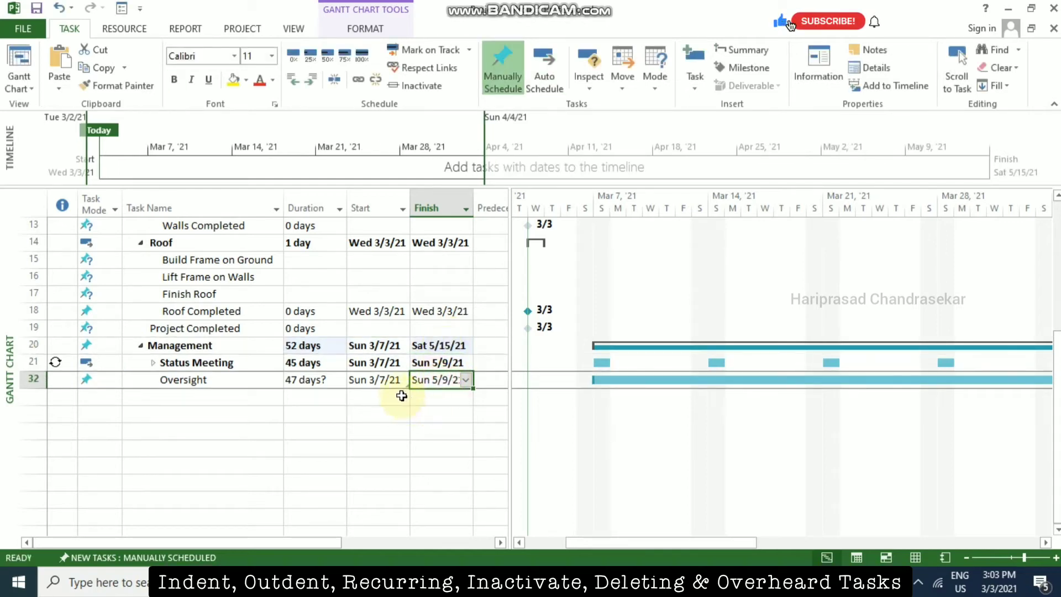
left_click(379, 381)
left_click(440, 381)
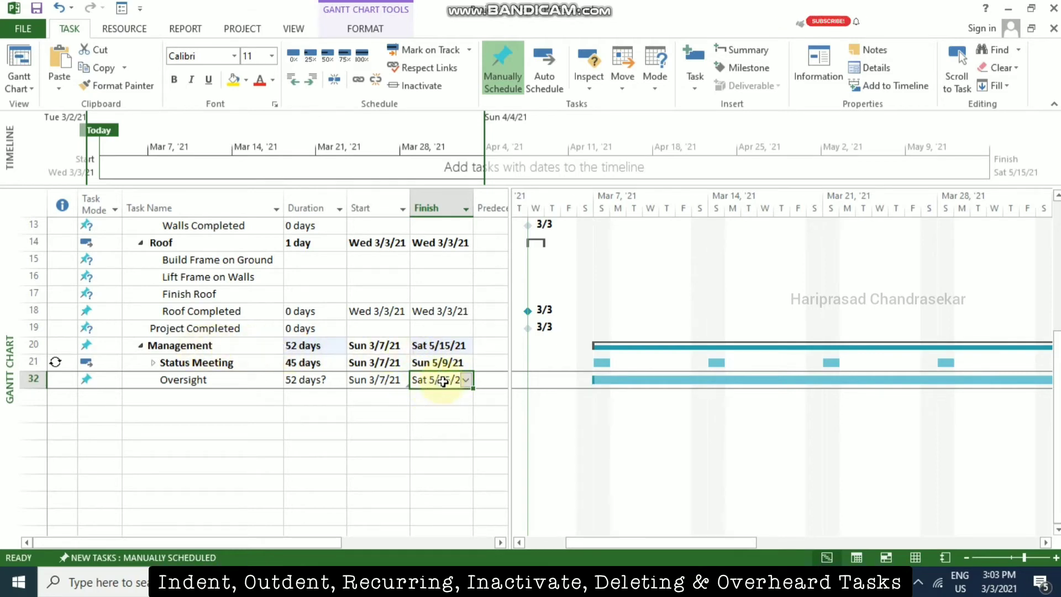
- Set the finish date of Management, and with it the linked Oversight task, to 5/20/21
left_click(437, 346)
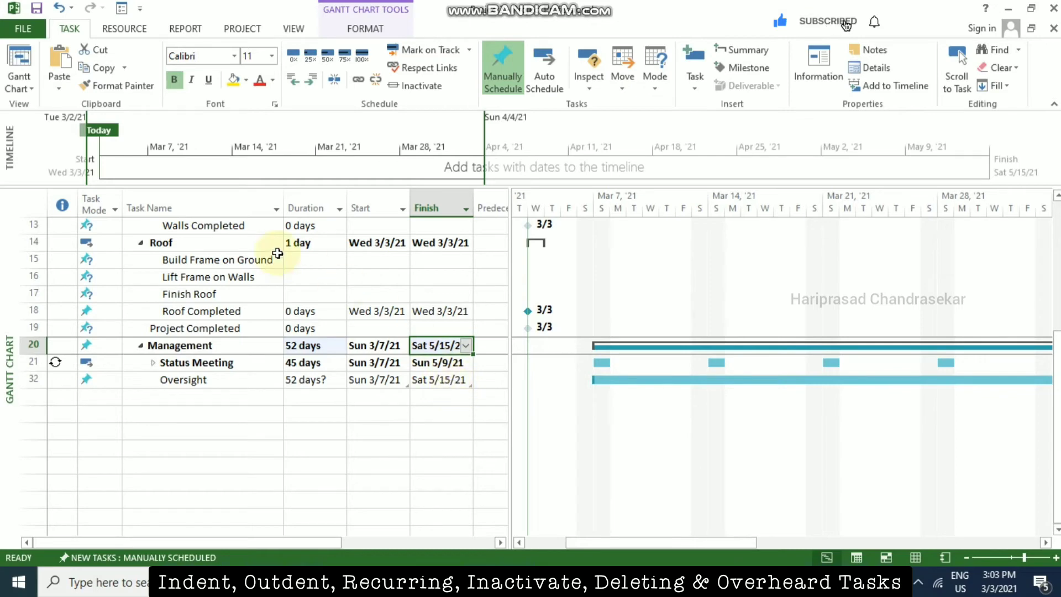
left_click(441, 343)
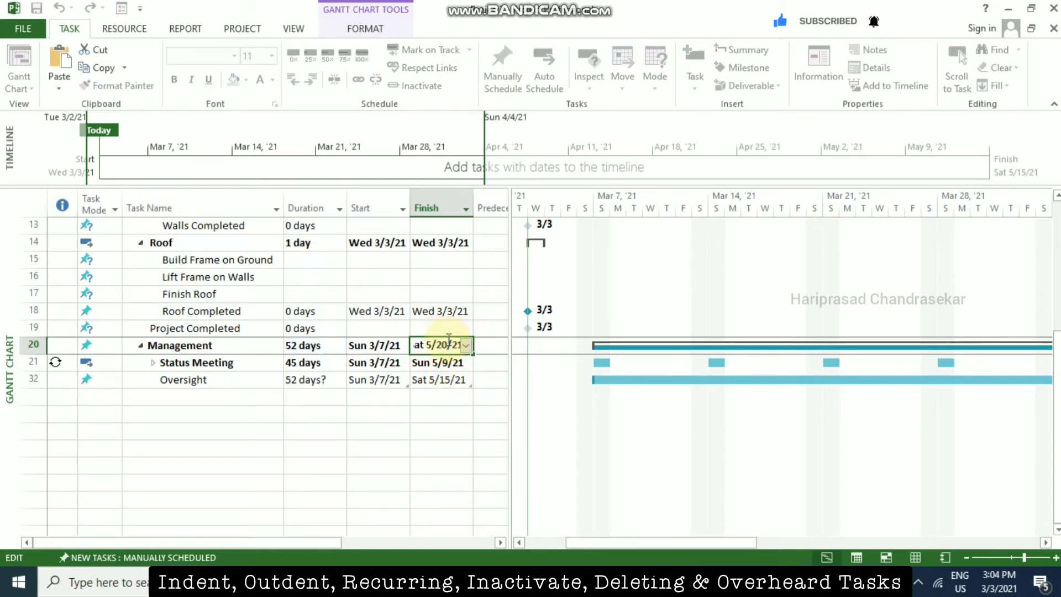
key("Return")
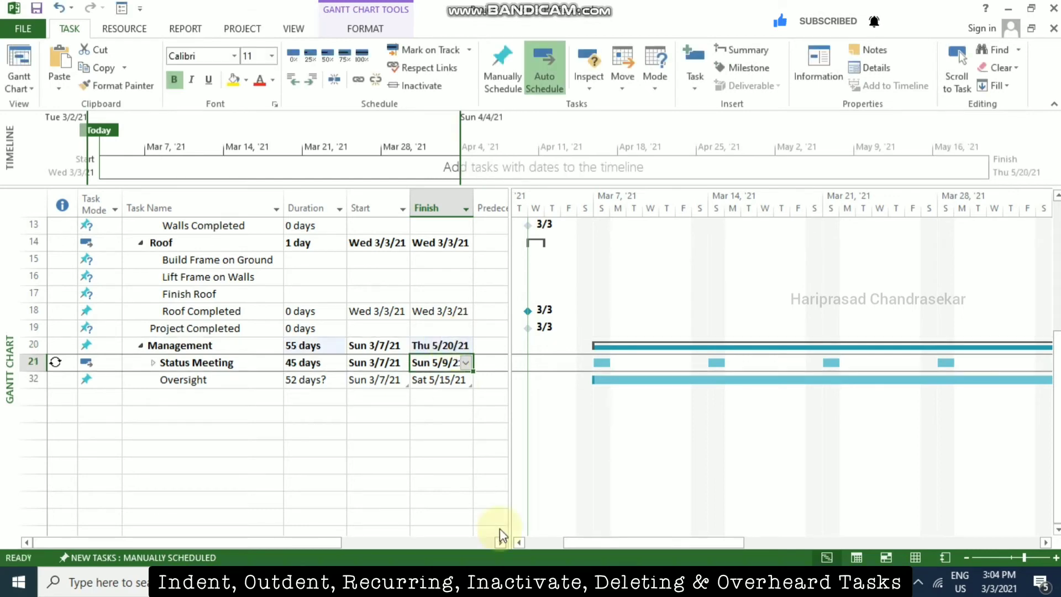
key("Down")
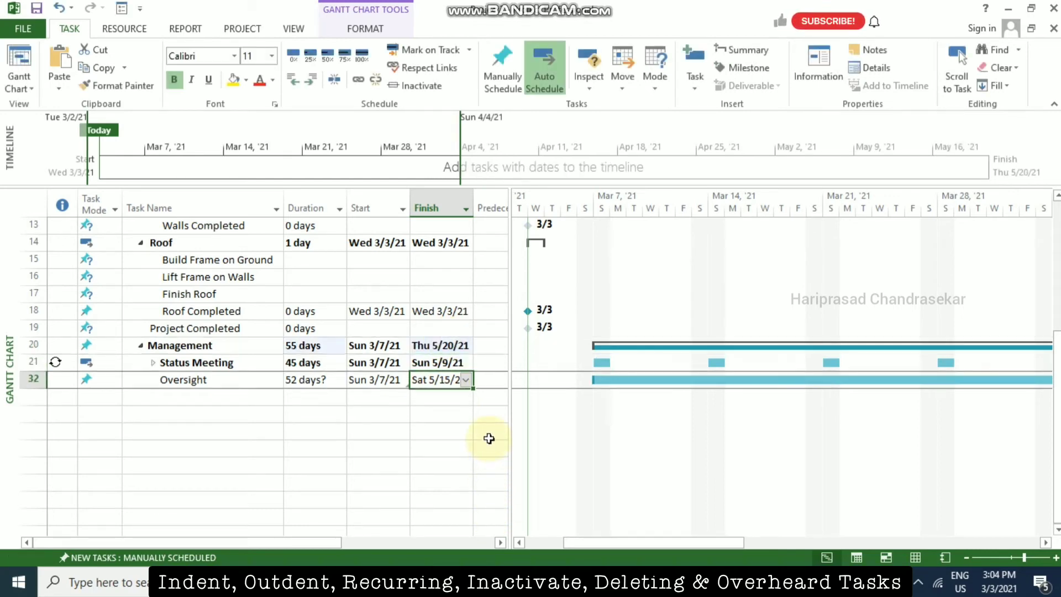
type("5/20/21")
key("Return")
key("Up")
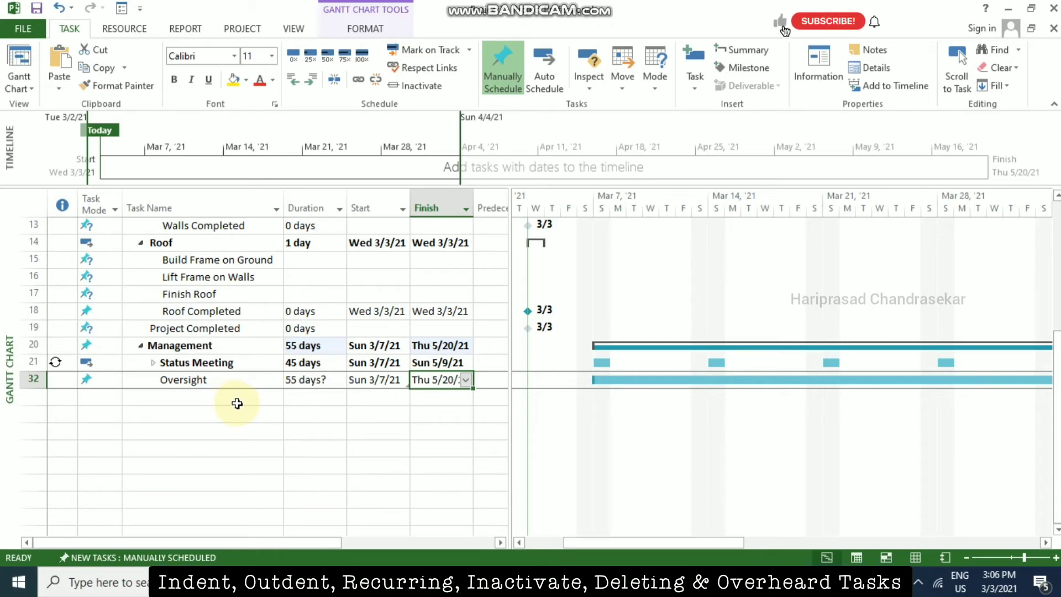
- Inactivate the Roof summary task with its subtasks, and reactivate it
scroll(238, 421, "up", 3)
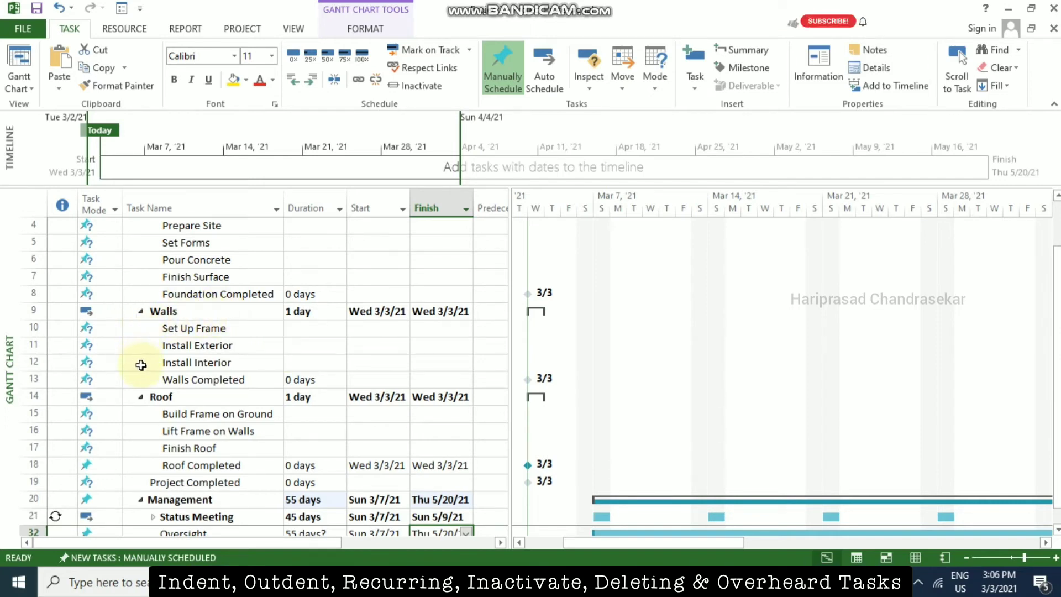
left_click(166, 396)
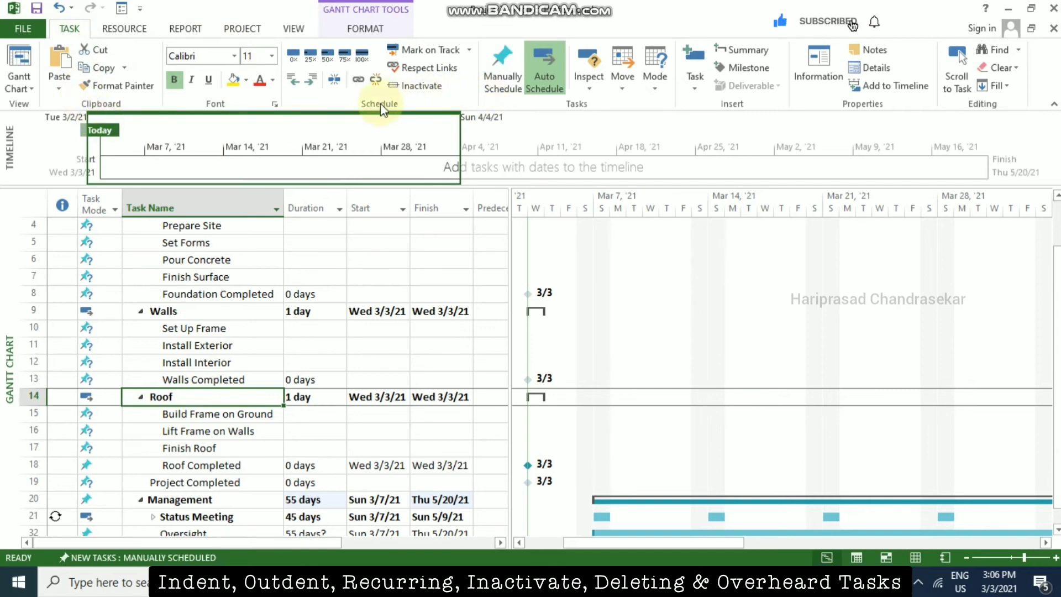
left_click(423, 87)
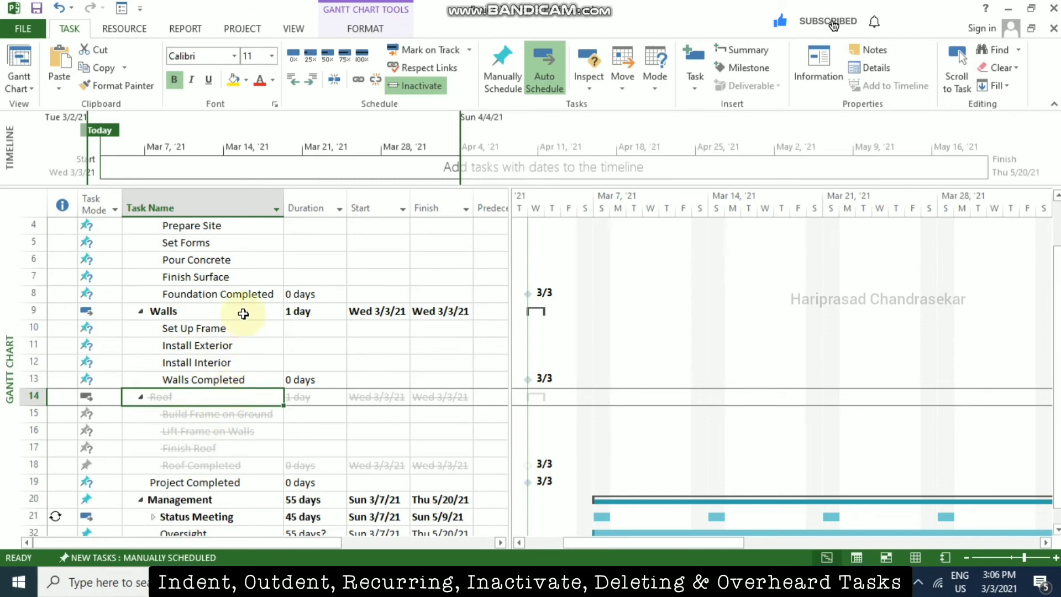
left_click(426, 87)
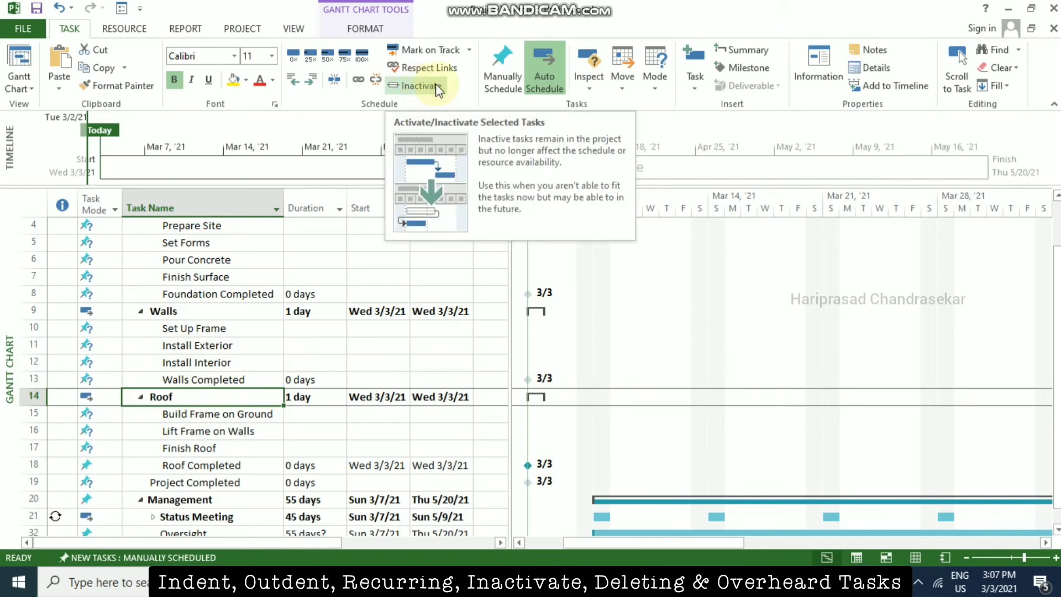
- Add three tasks named End task, fgfg and gsdgs in the empty rows below Oversight
scroll(266, 436, "down", 2)
left_click(227, 449)
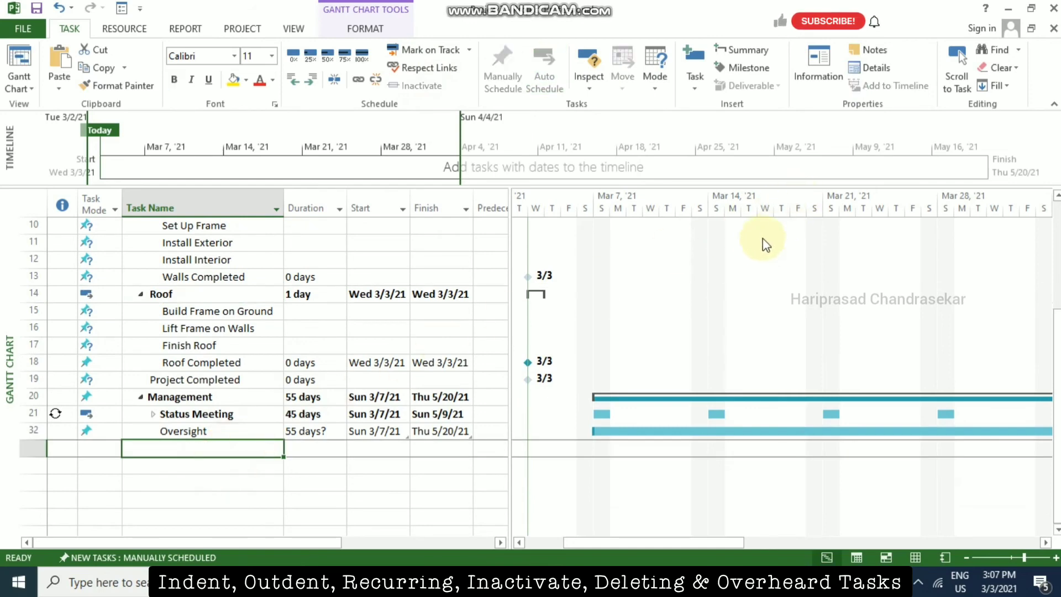
type("E")
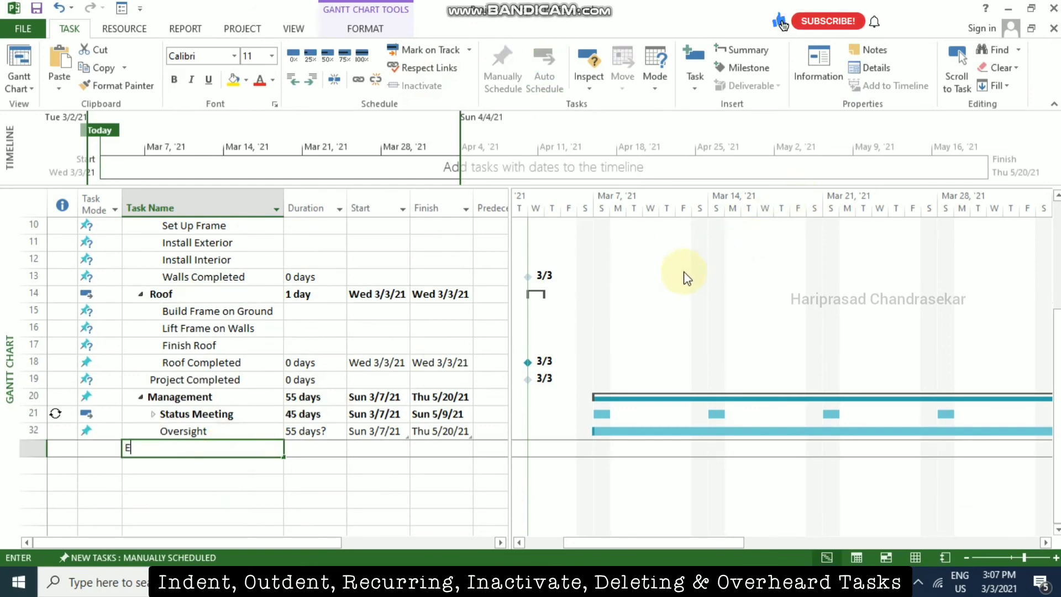
type("nd task")
key("Return")
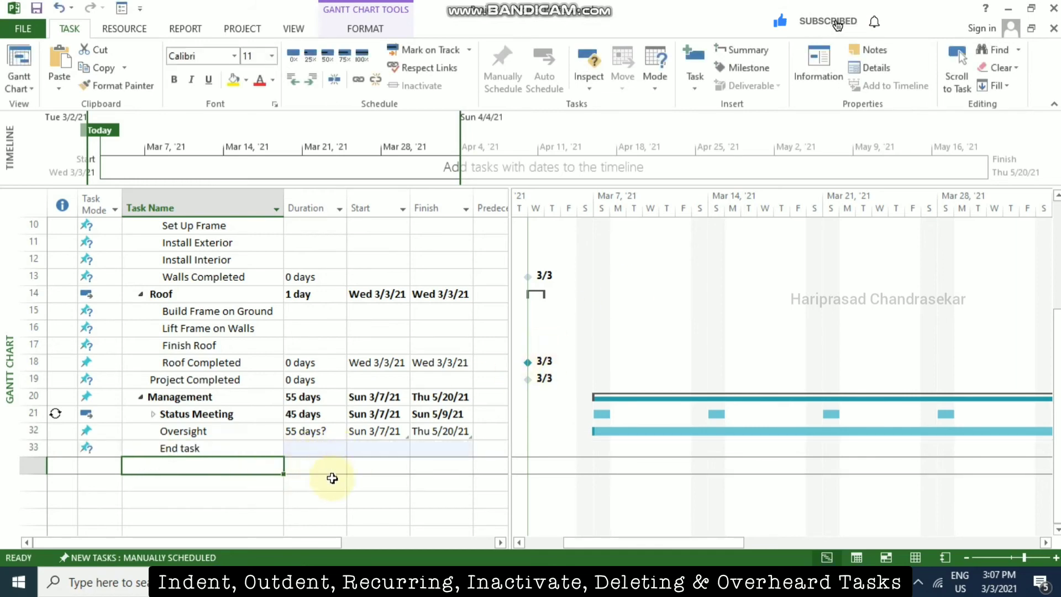
left_click(203, 468)
type("fgfg")
key("Return")
type("gsdgs")
key("Return")
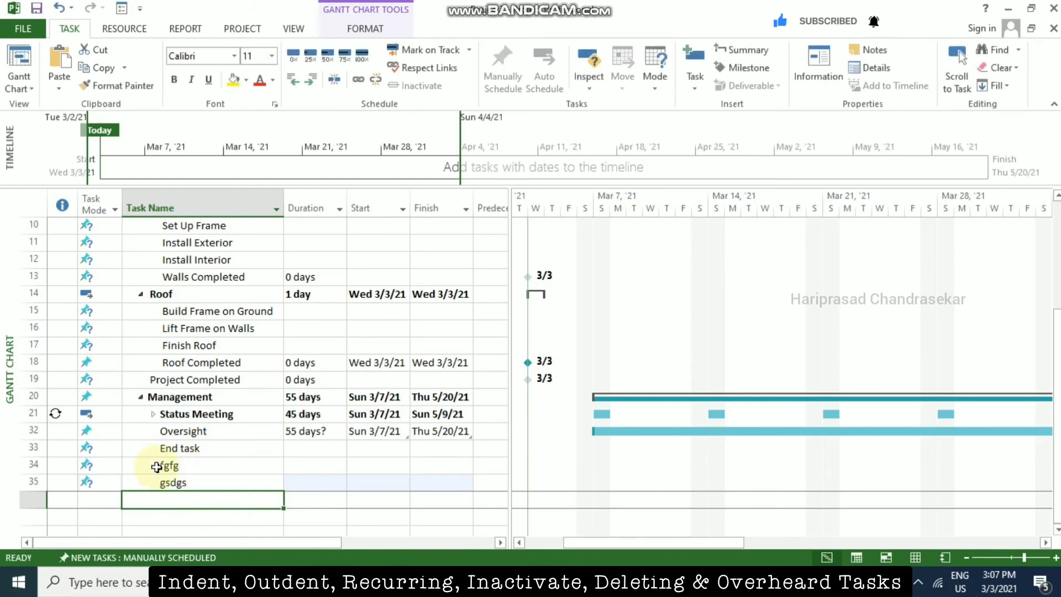
- Delete the End task, fgfg and gsdgs rows together, and undo the deletion
left_click_drag(27, 448, 25, 486)
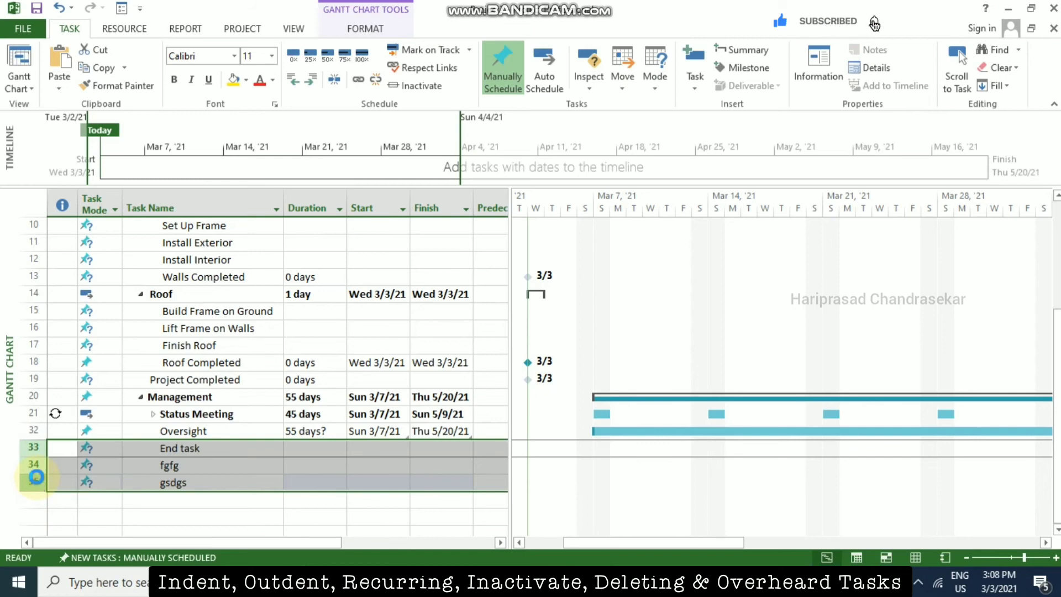
key("Delete")
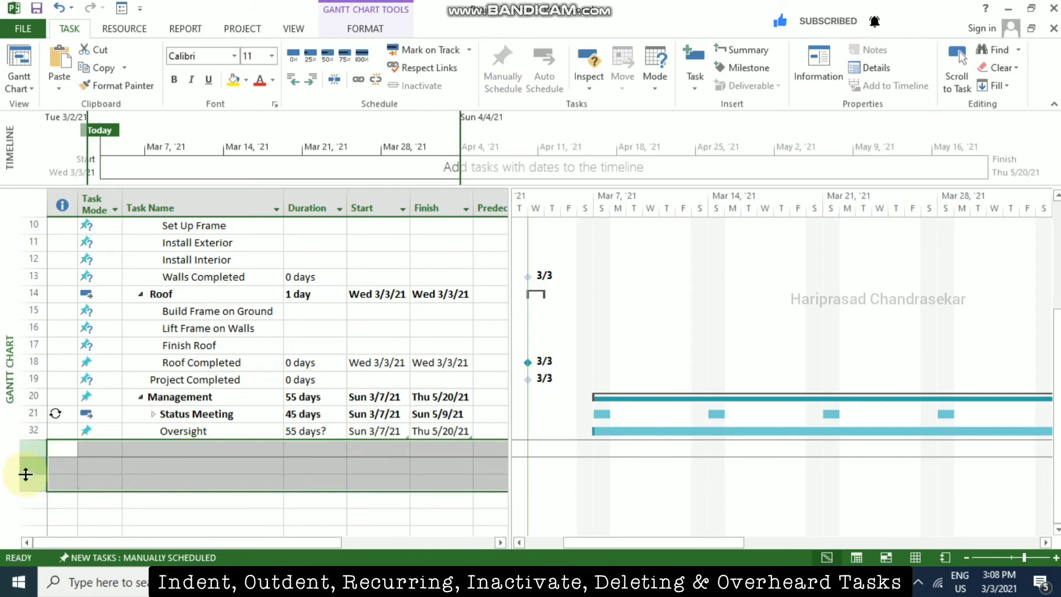
left_click(58, 8)
left_click(99, 463)
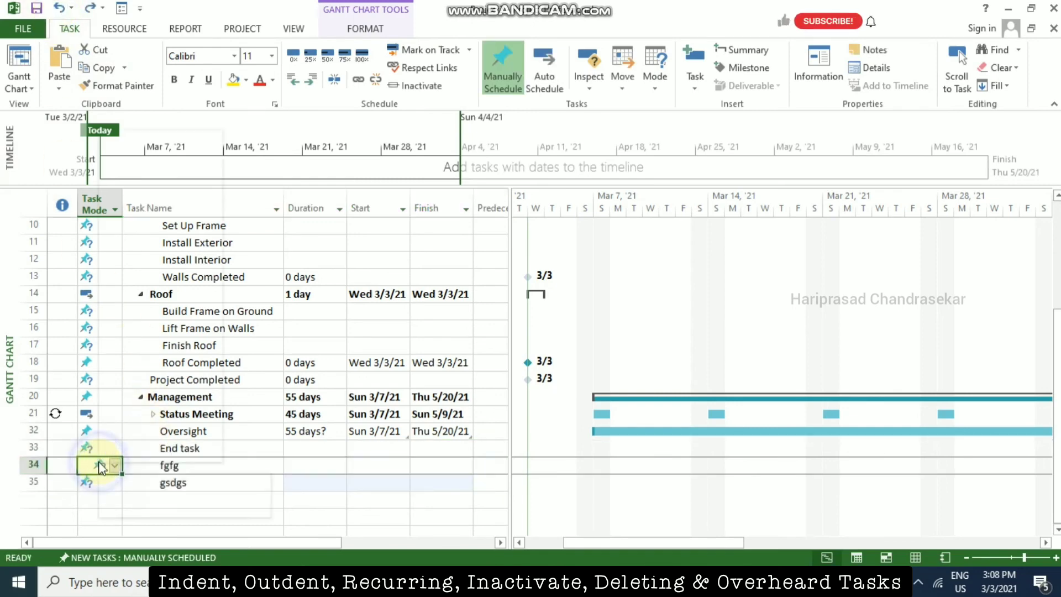
right_click(100, 465)
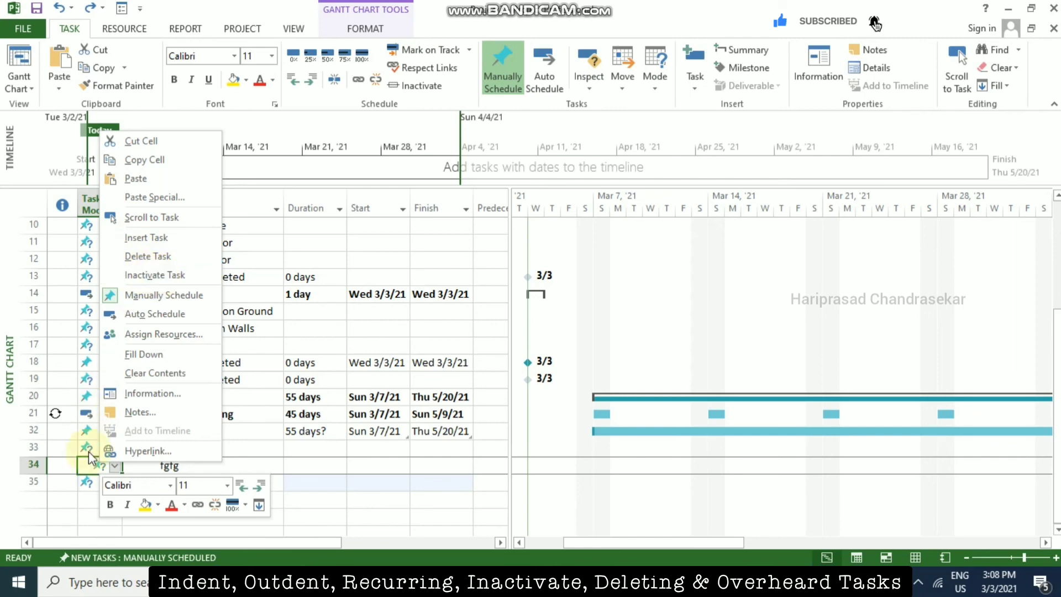
left_click(35, 445)
left_click(34, 448)
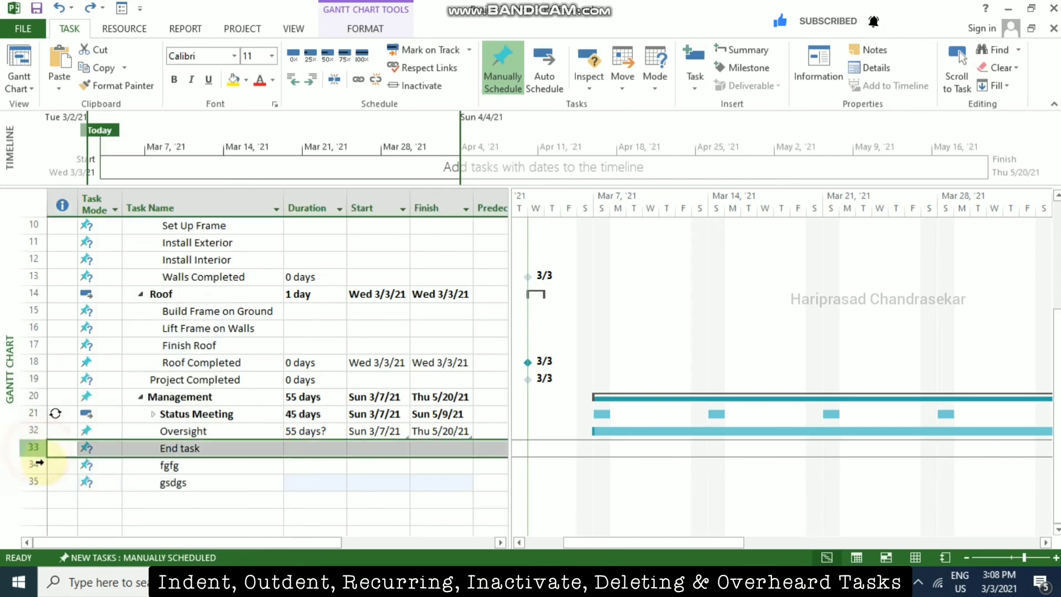
left_click(34, 481)
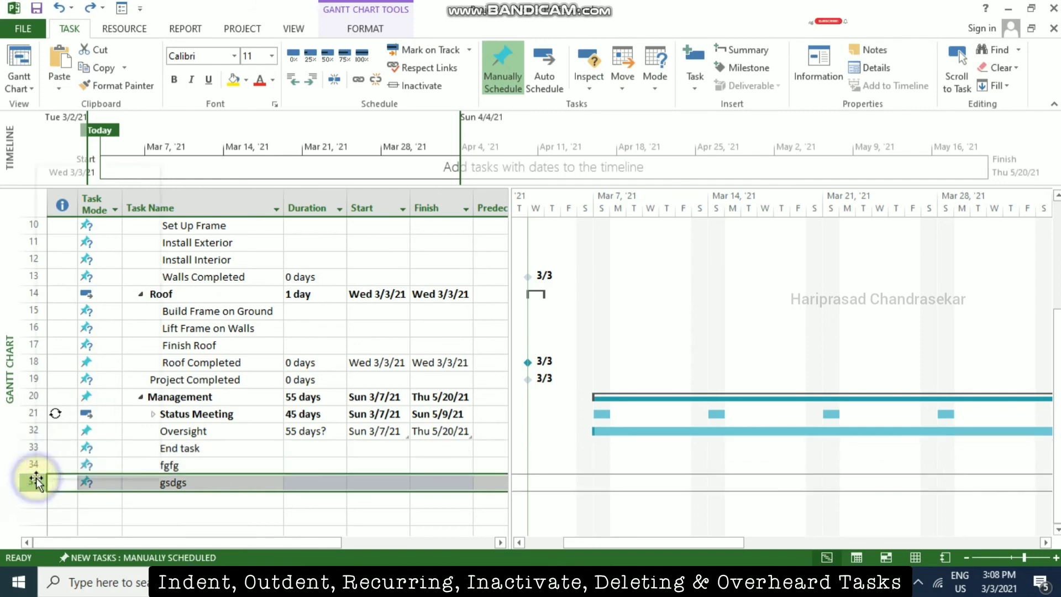
right_click(35, 479)
left_click(22, 481)
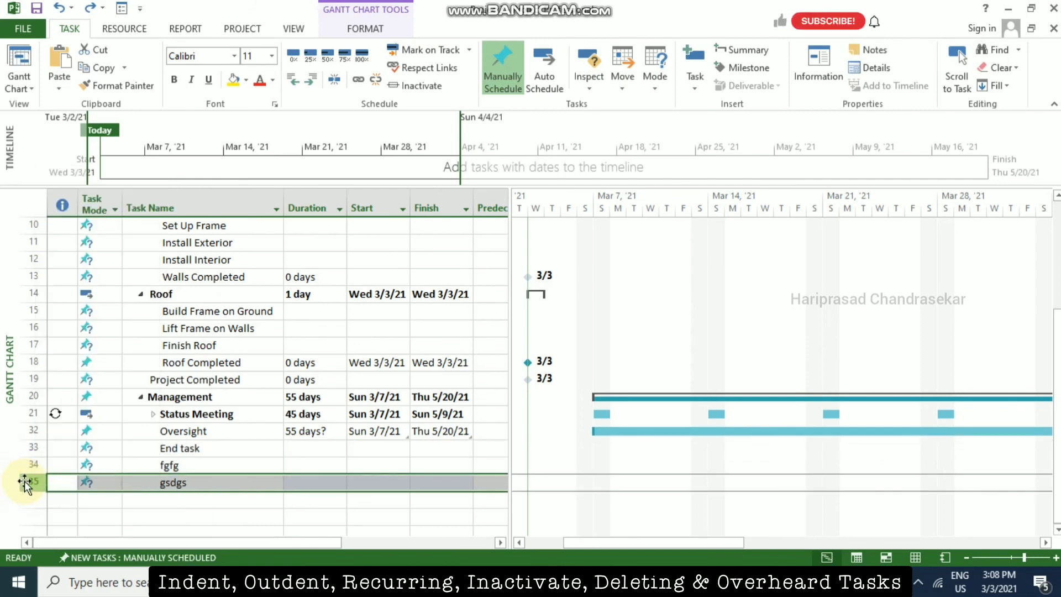
- Delete the End task, fgfg and gsdgs tasks below Oversight one at a time
left_click(29, 449)
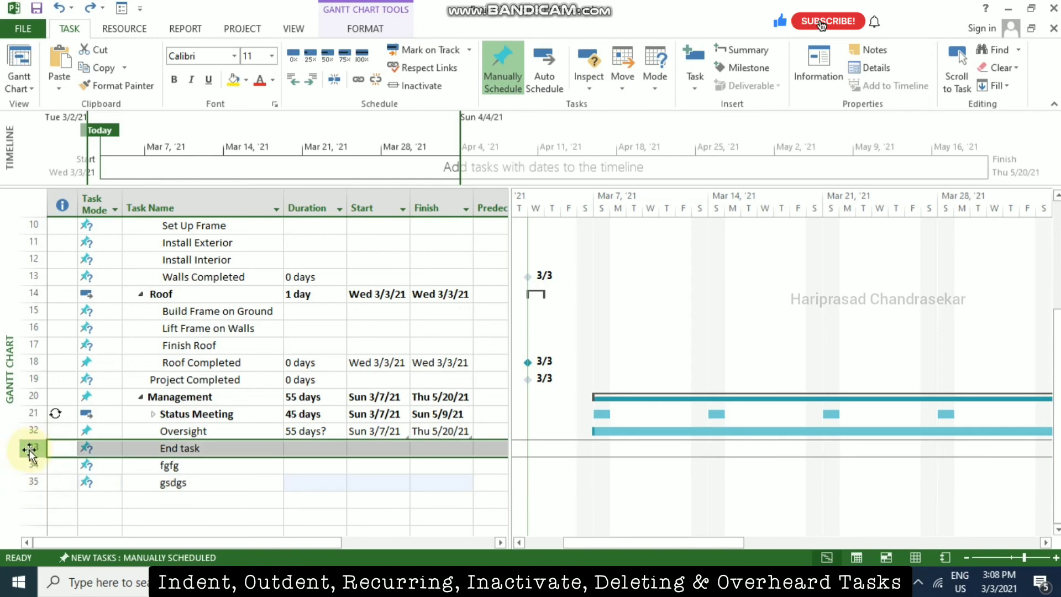
right_click(46, 451)
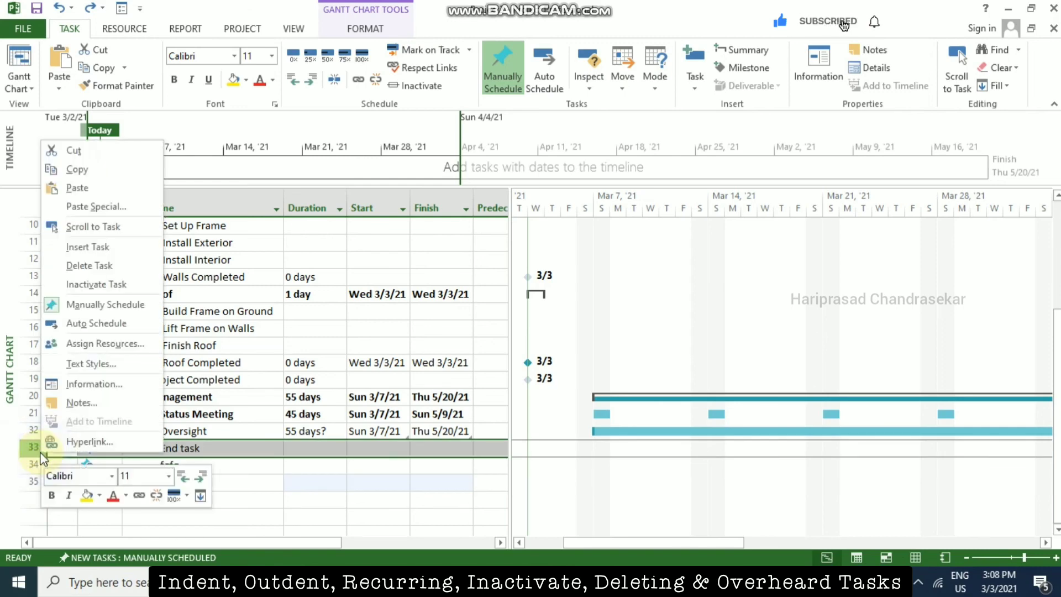
left_click(83, 265)
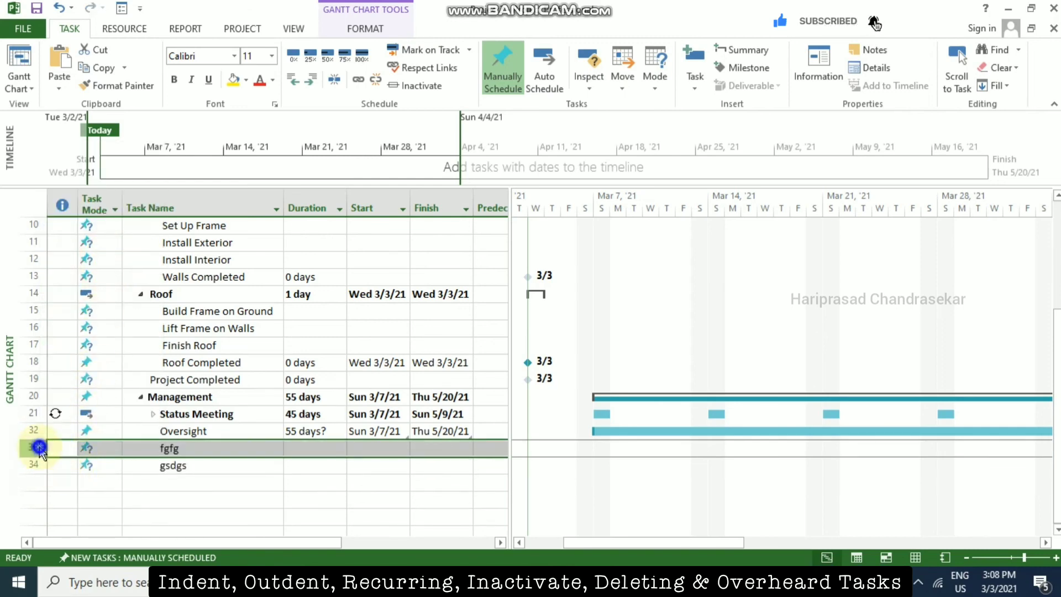
right_click(38, 449)
left_click(91, 266)
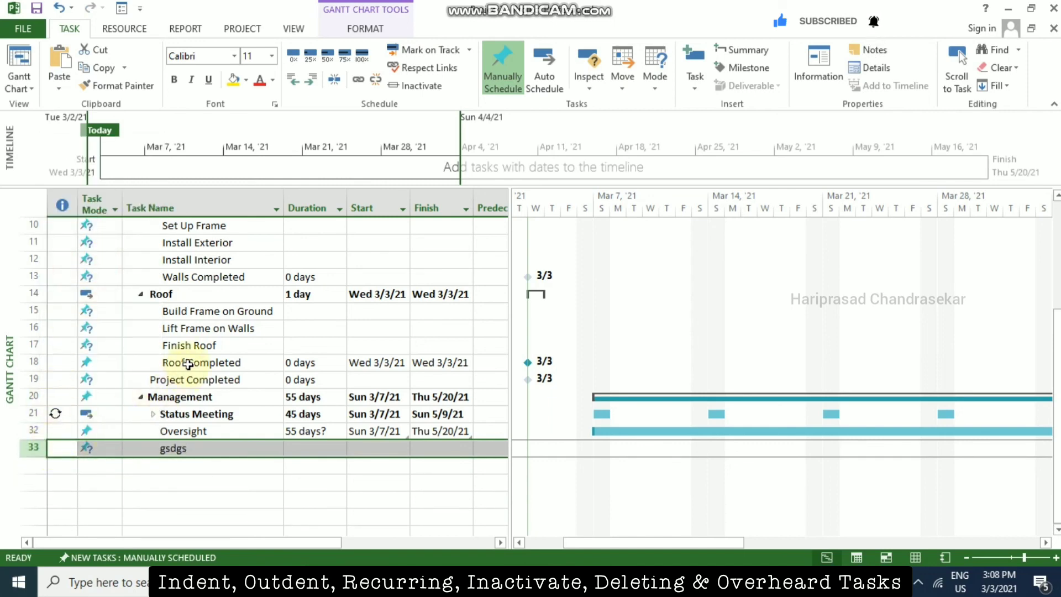
key("Delete")
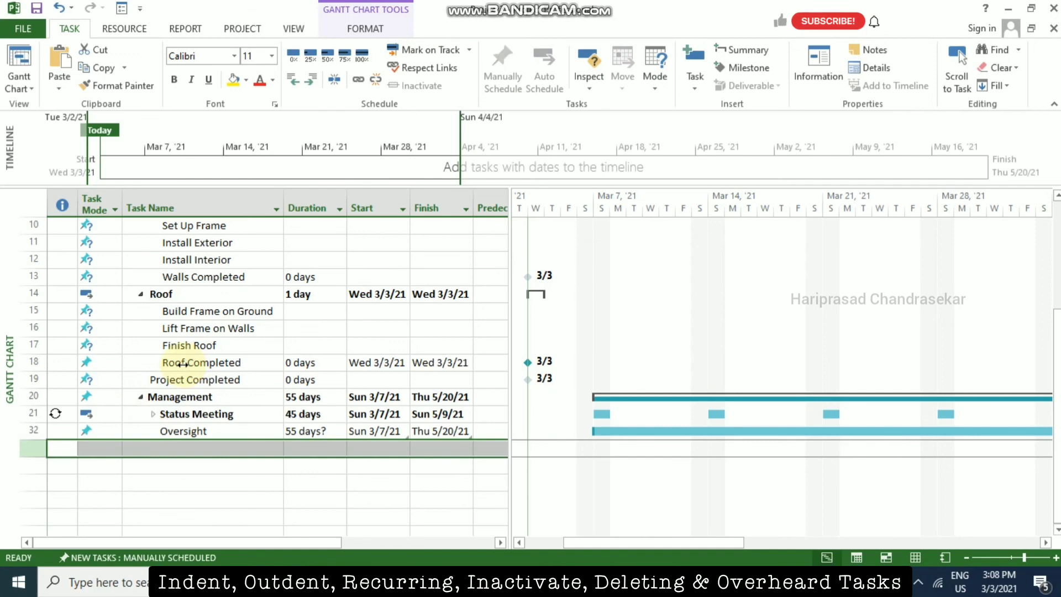
scroll(311, 348, "up", 3)
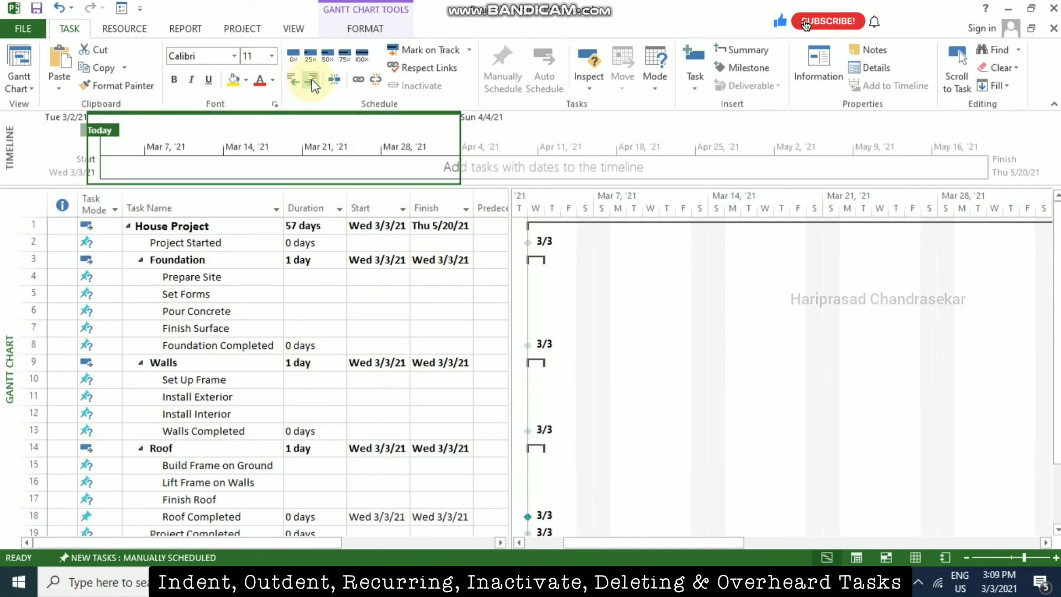
scroll(267, 365, "down", 3)
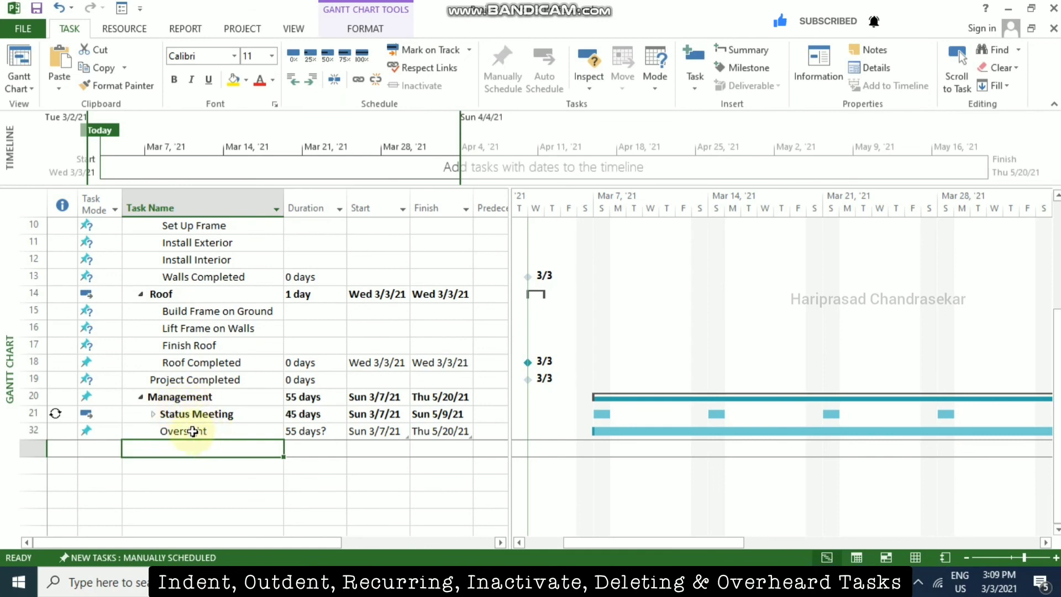
left_click(217, 436)
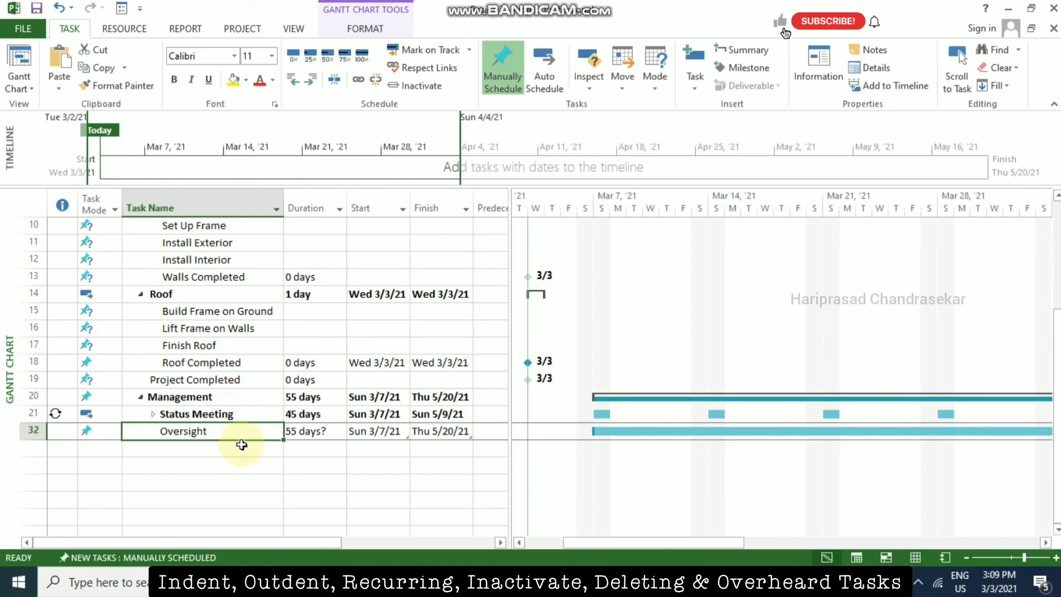
left_click(175, 293)
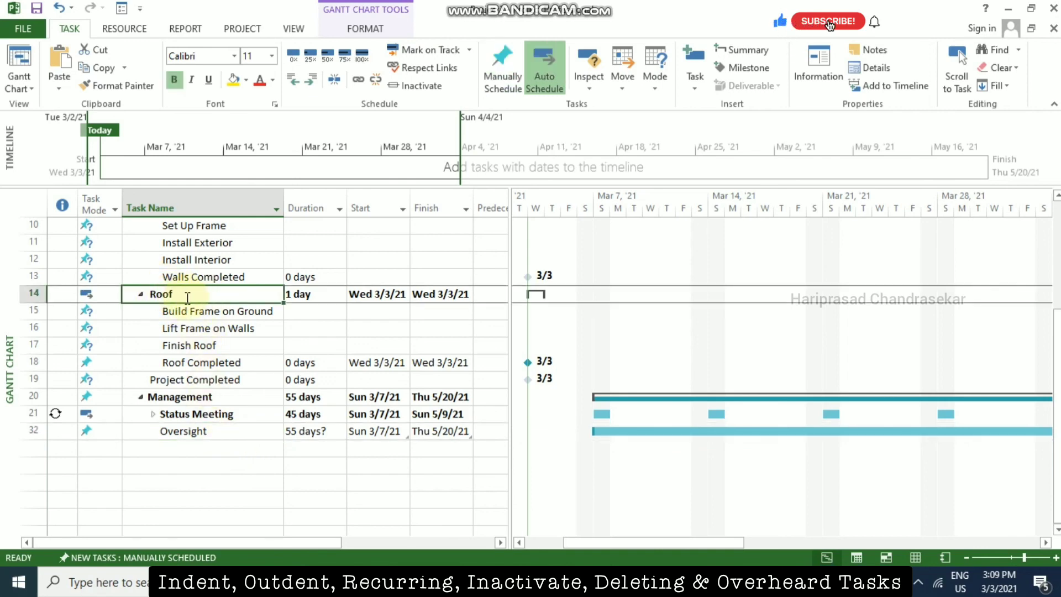